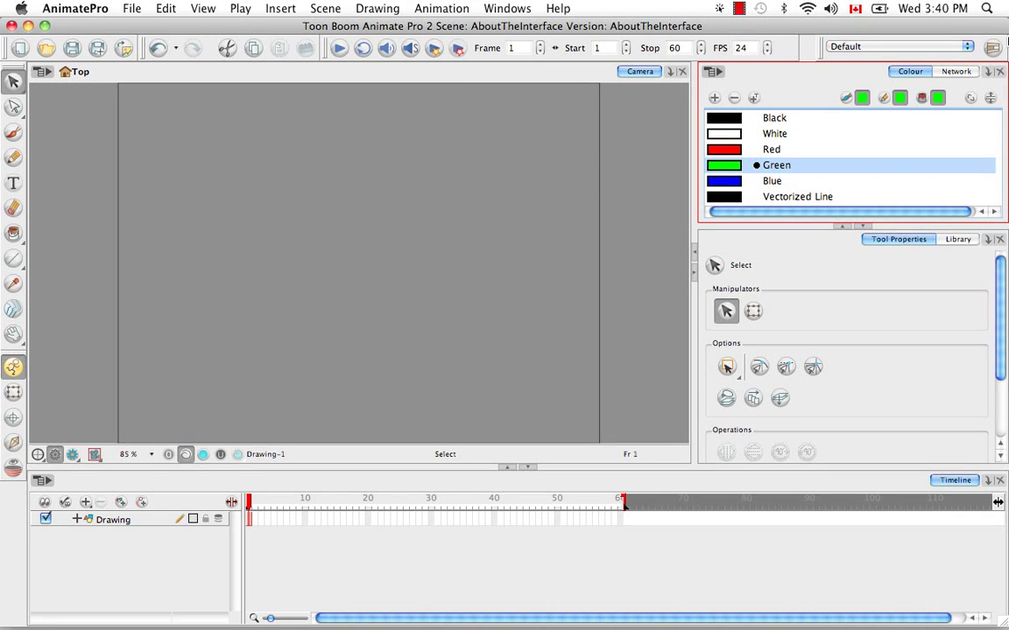
Give focus in turn to the Tool Properties, Timeline and Camera views to see how the active view is outlined
click(869, 265)
click(666, 543)
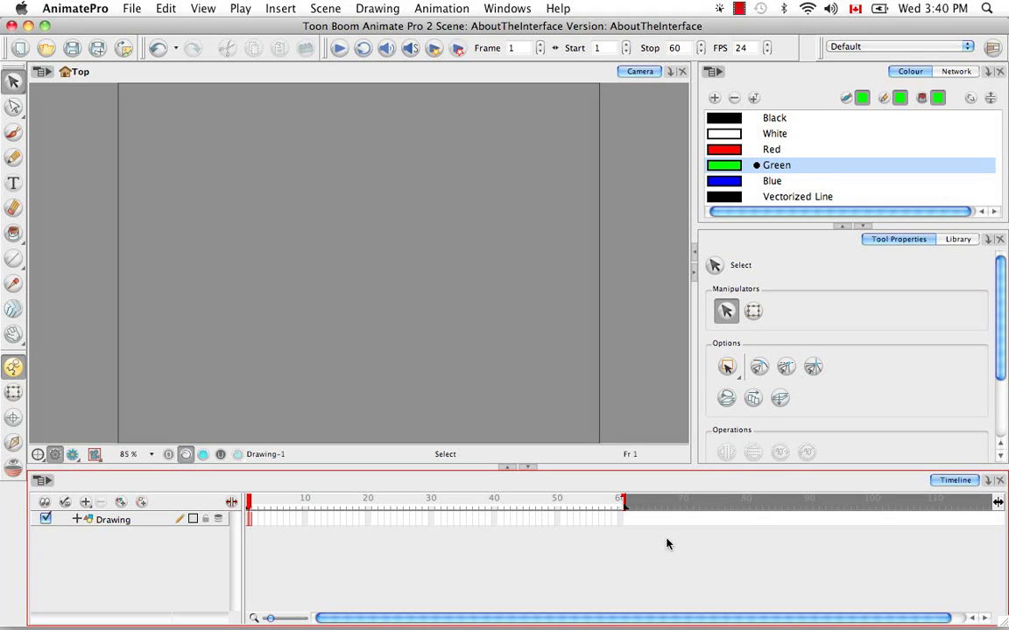
click(501, 383)
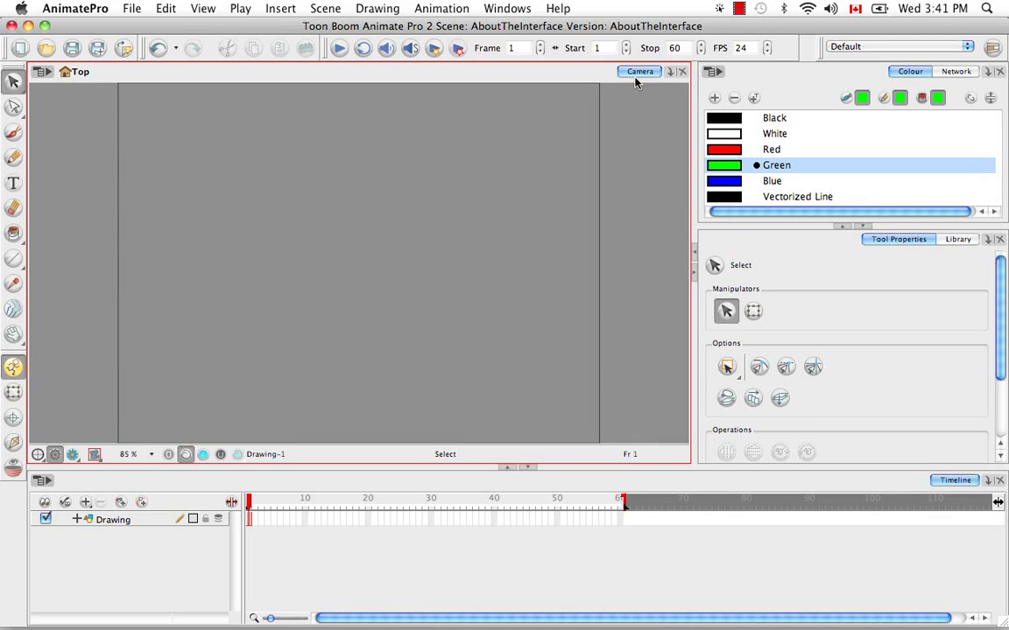
click(722, 590)
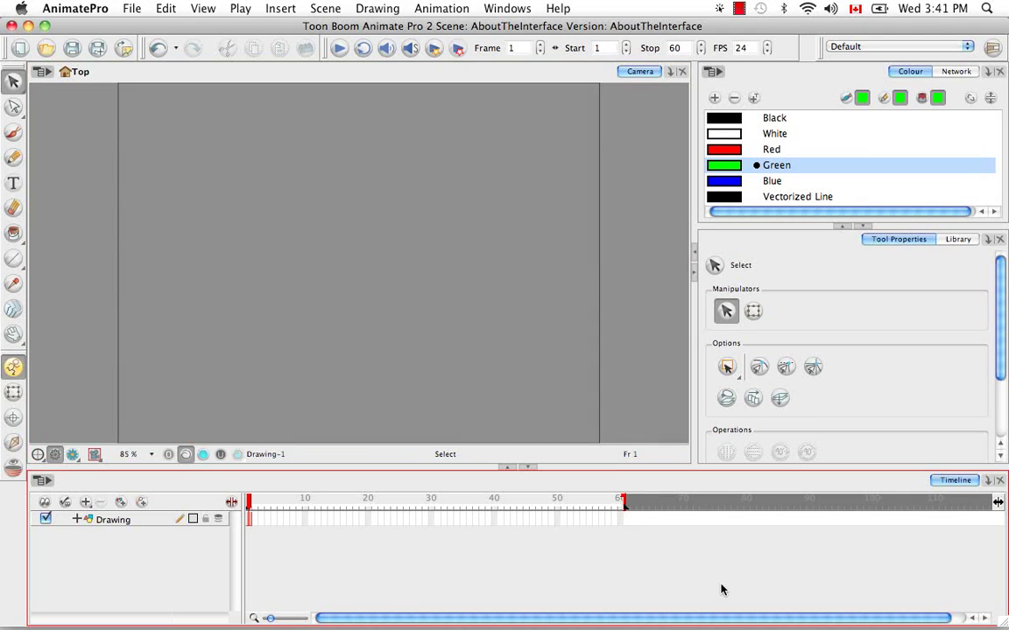
click(911, 311)
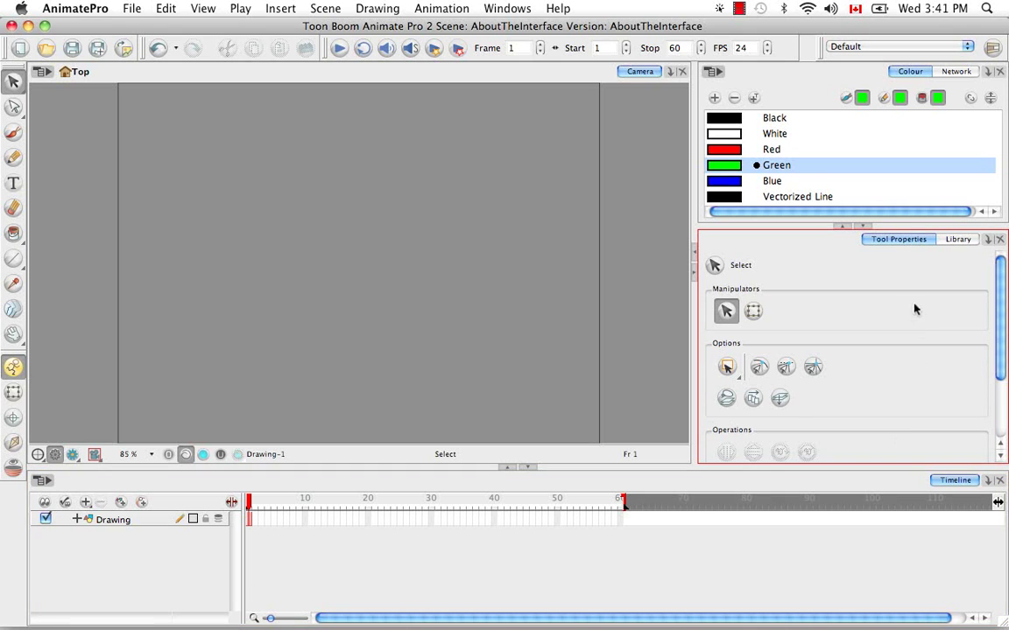
Look at the Library view and return to the Tool Properties view that shares its frame
click(961, 240)
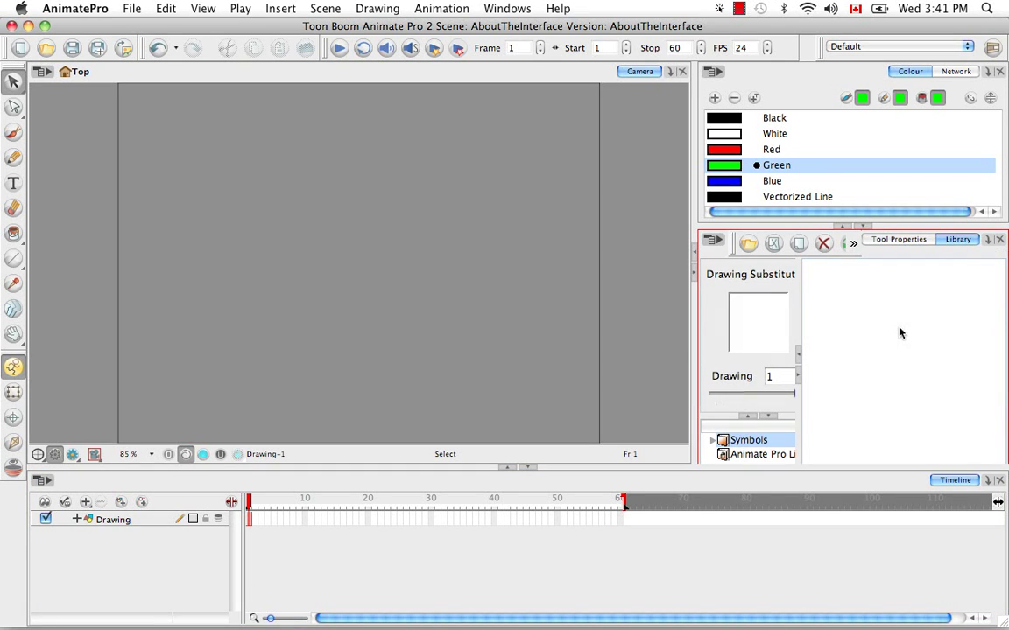
click(910, 240)
click(951, 242)
click(876, 240)
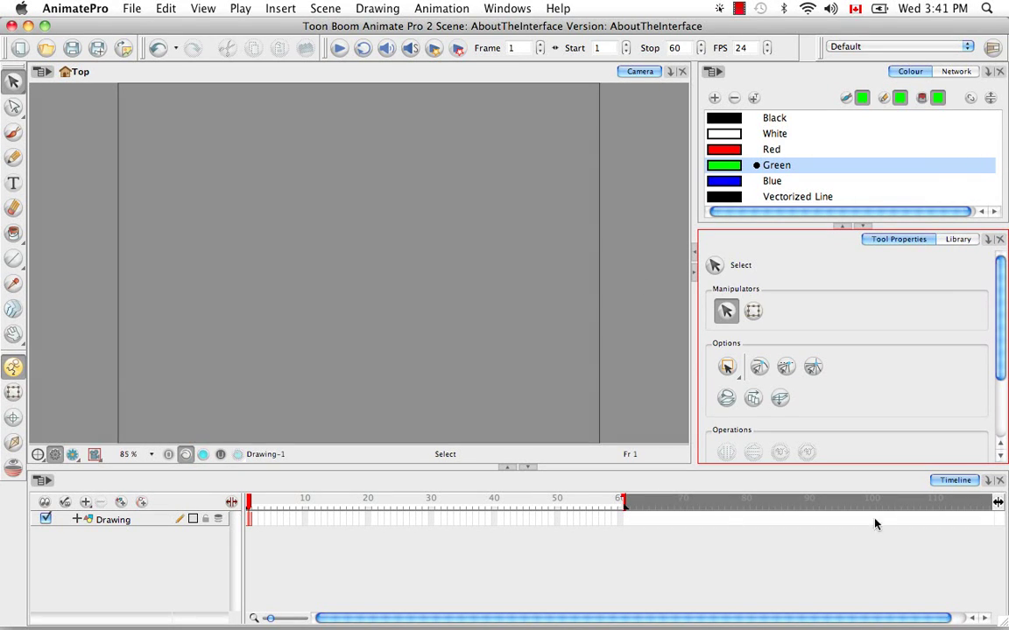
Look at the Network view and return to the Colour view in the same frame
click(956, 71)
click(926, 74)
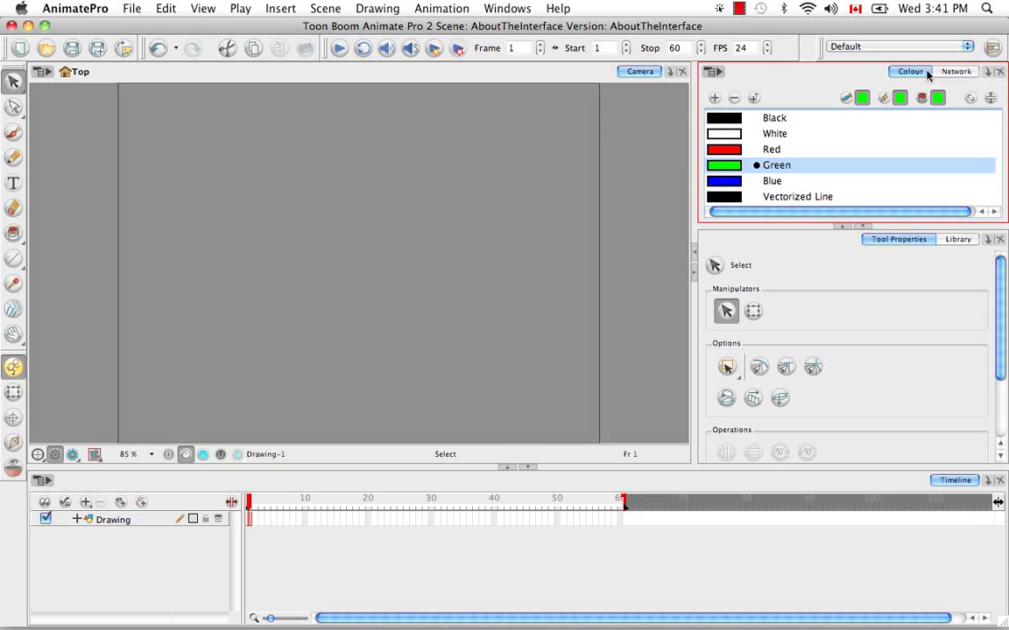
click(956, 71)
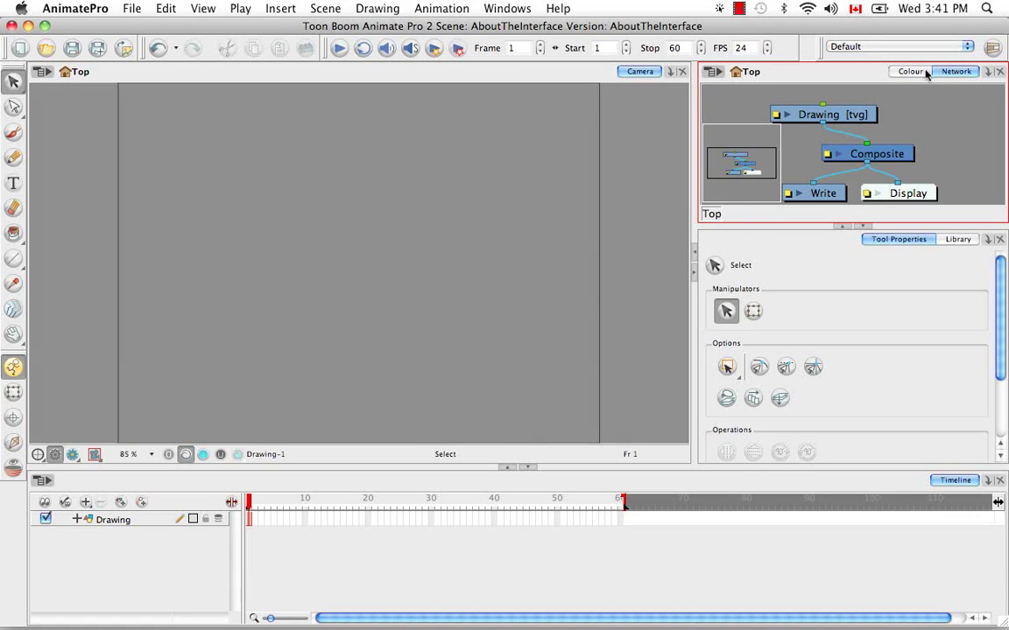
click(925, 73)
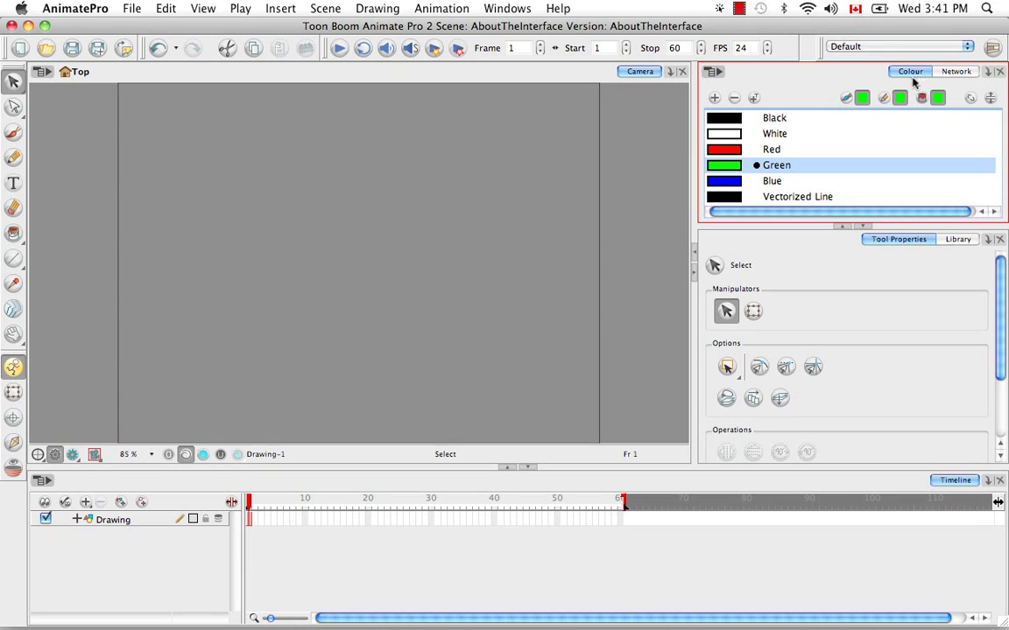
Open the Module Library view in a floating window and close it again
click(515, 8)
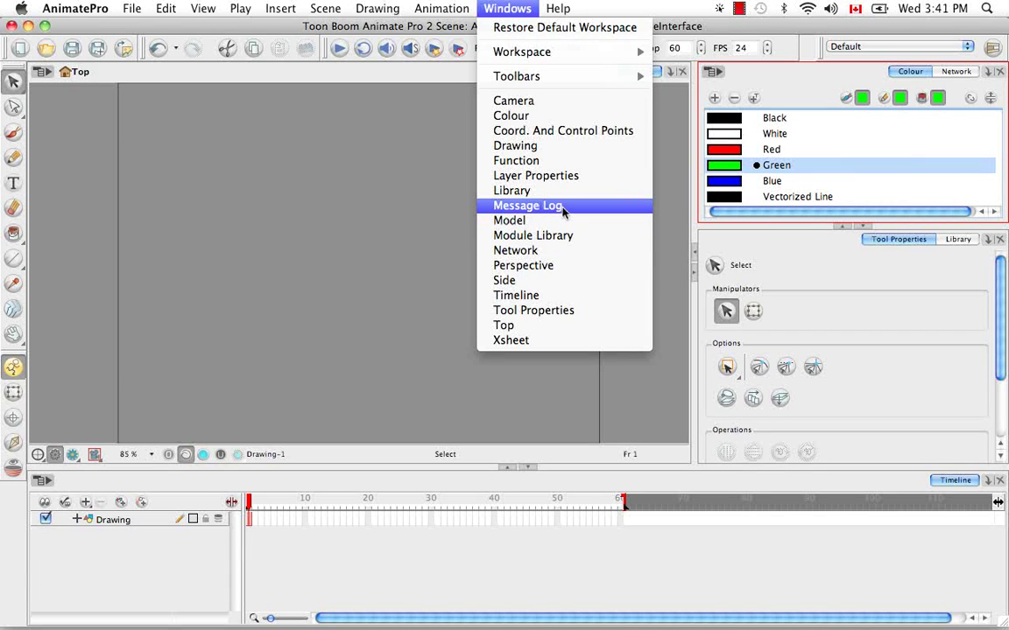
click(587, 236)
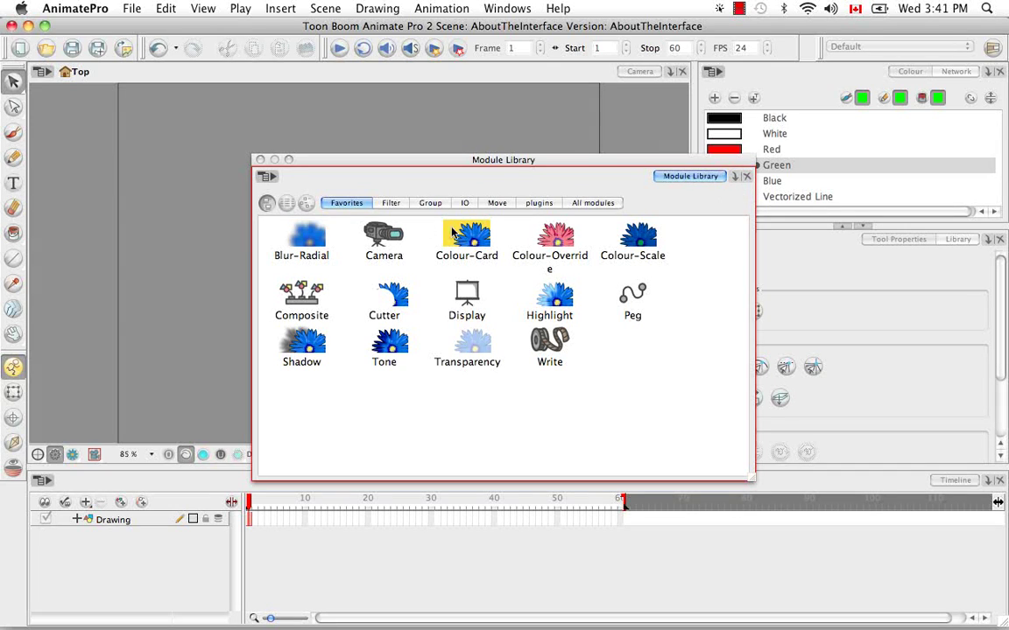
click(260, 160)
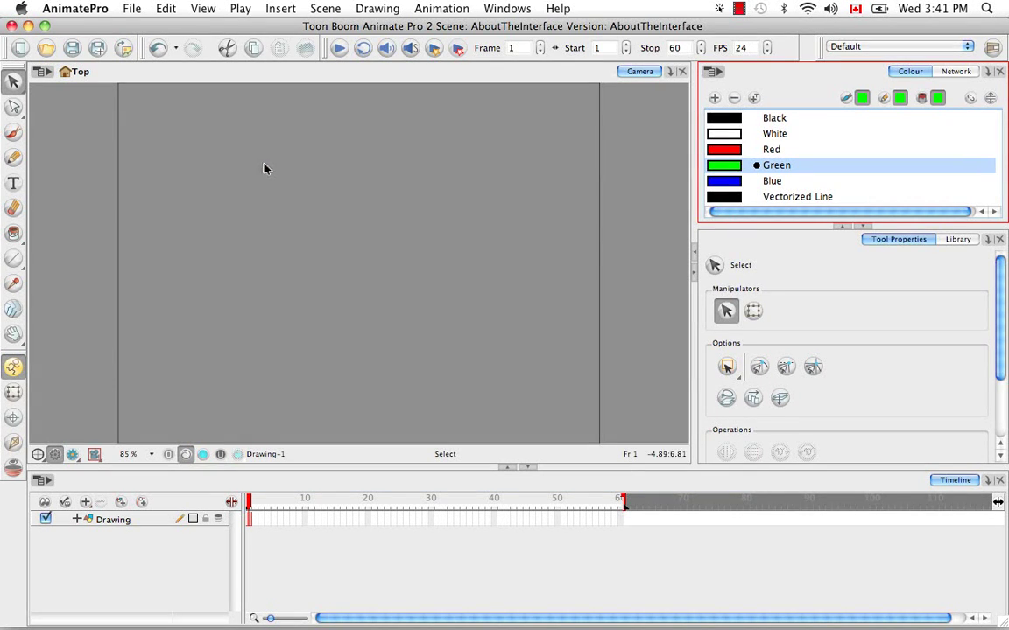
Bring the Tool Properties view into focus, and open and close a second Library view in a floating window
click(516, 8)
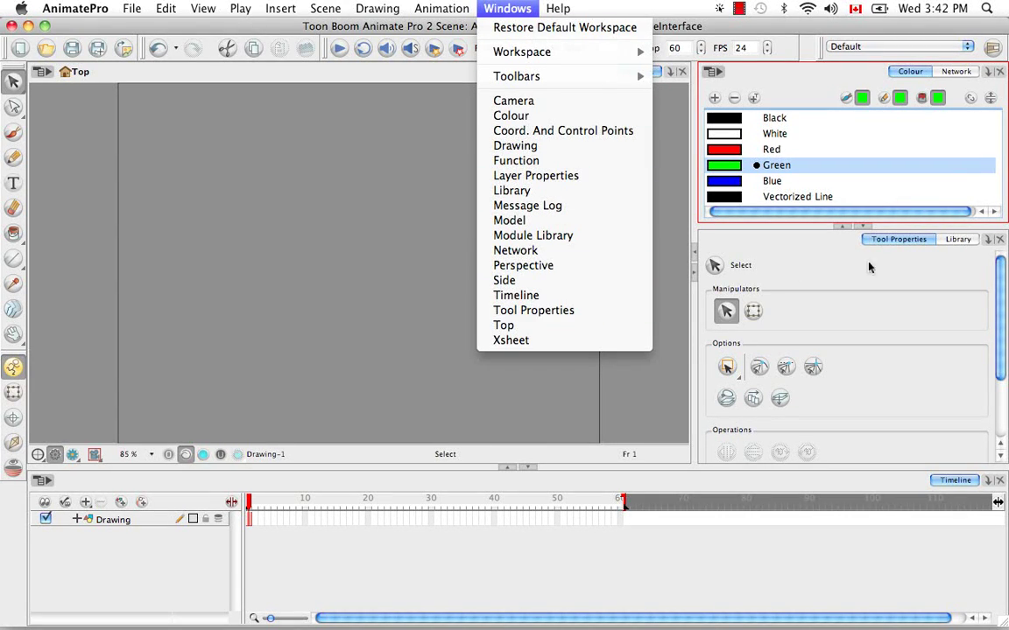
click(577, 313)
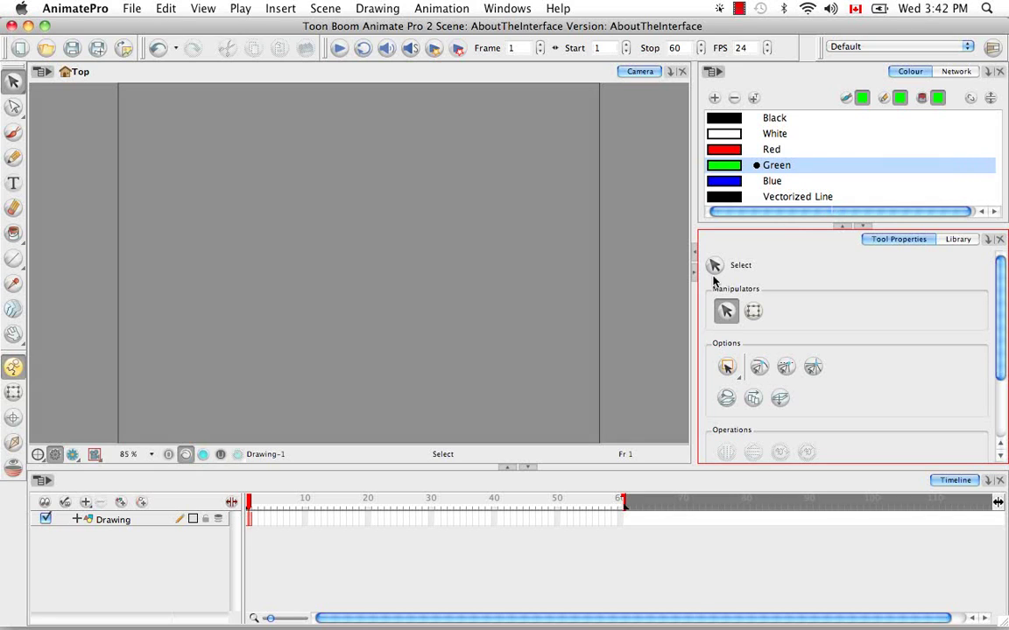
click(489, 9)
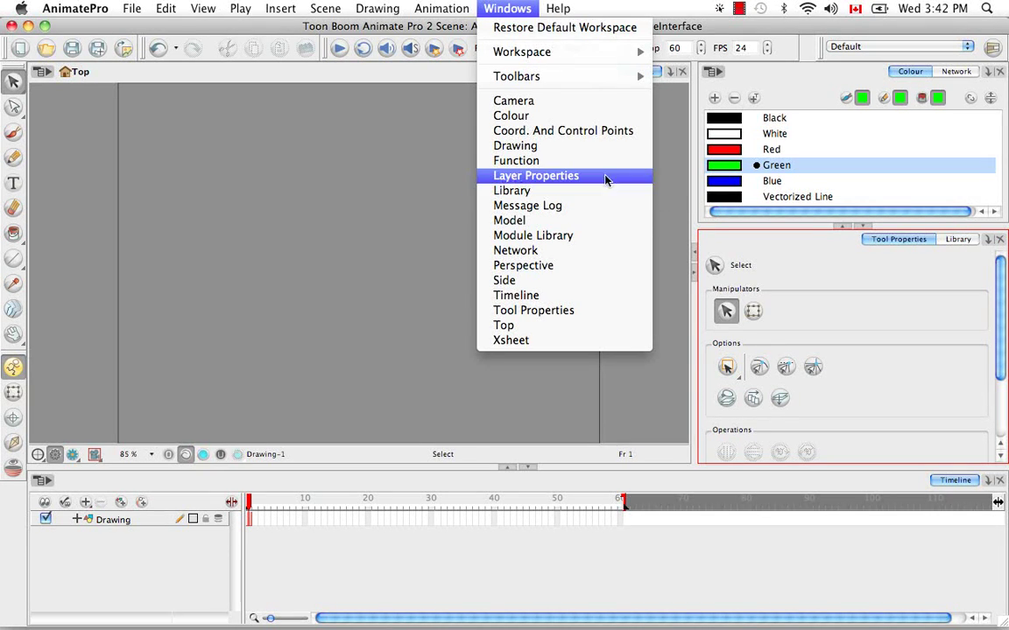
click(553, 191)
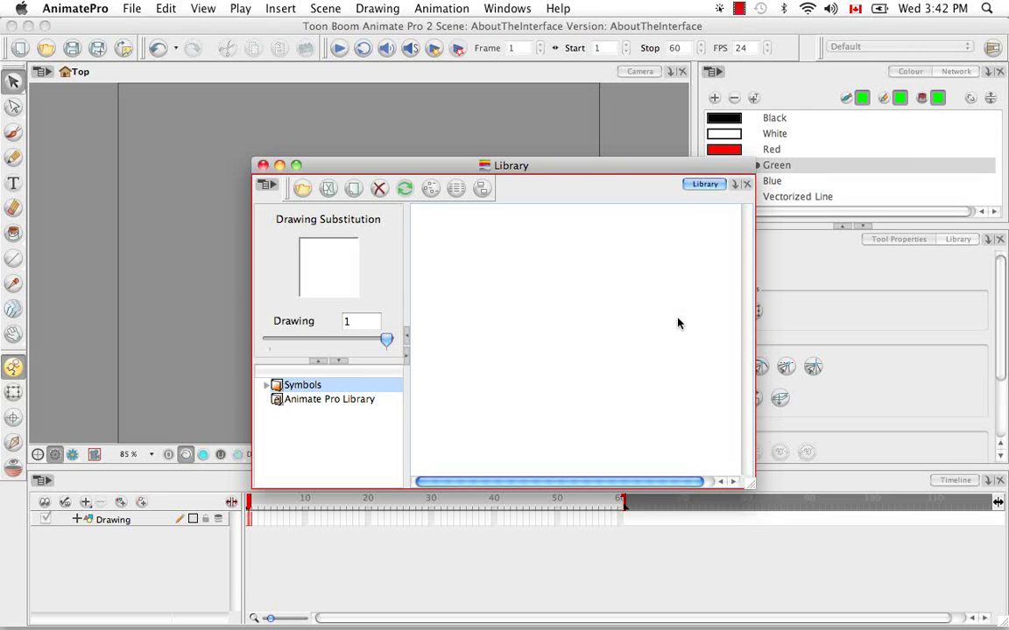
click(263, 166)
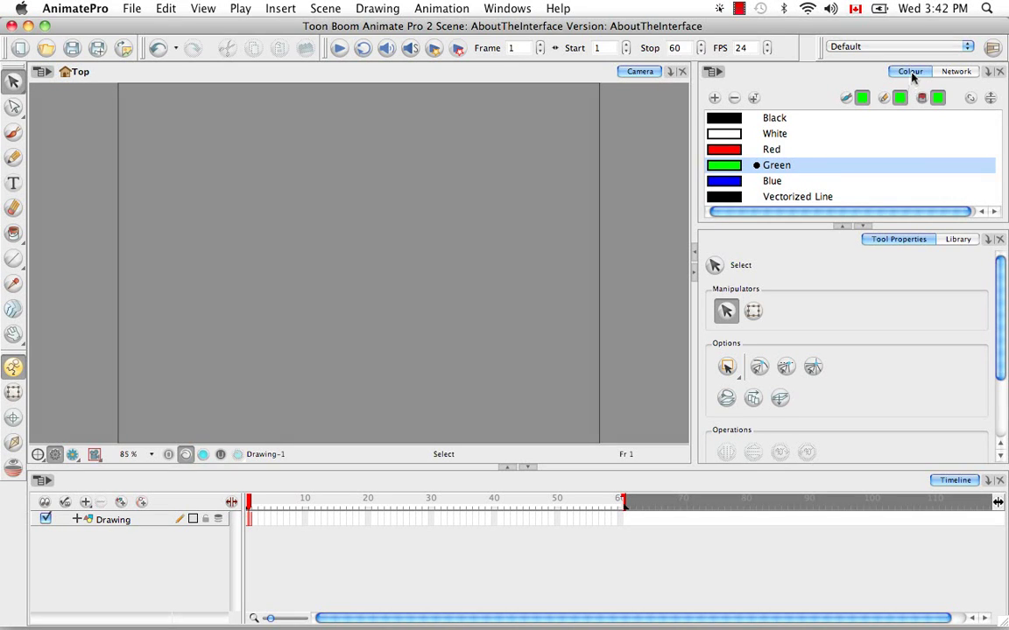
Detach the Colour view into a floating window over the Camera view, and shorten and reposition that window
drag(911, 74, 338, 175)
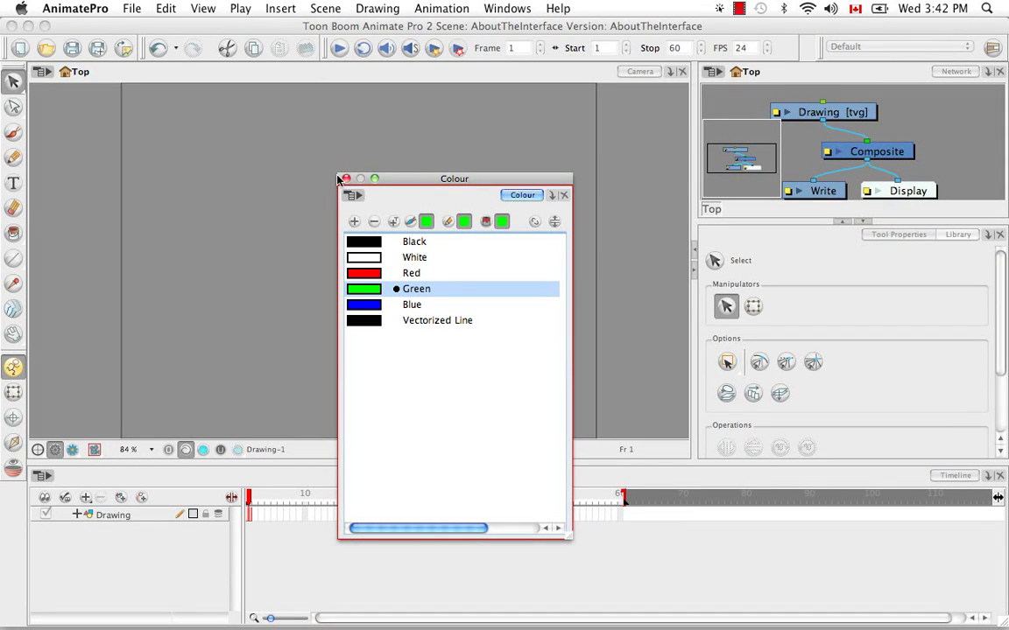
drag(364, 178, 367, 127)
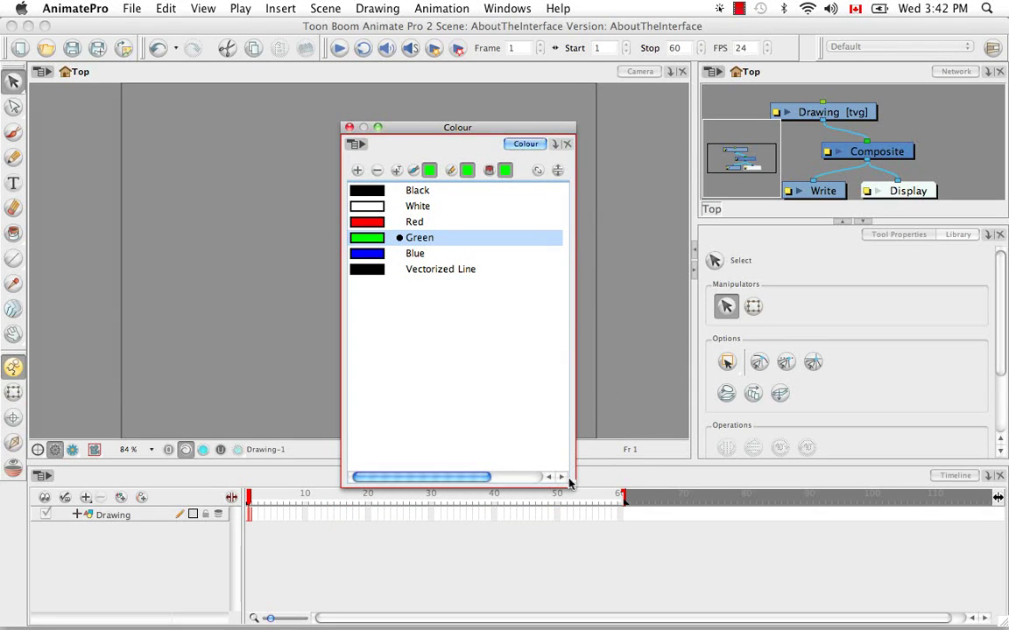
drag(571, 488, 574, 359)
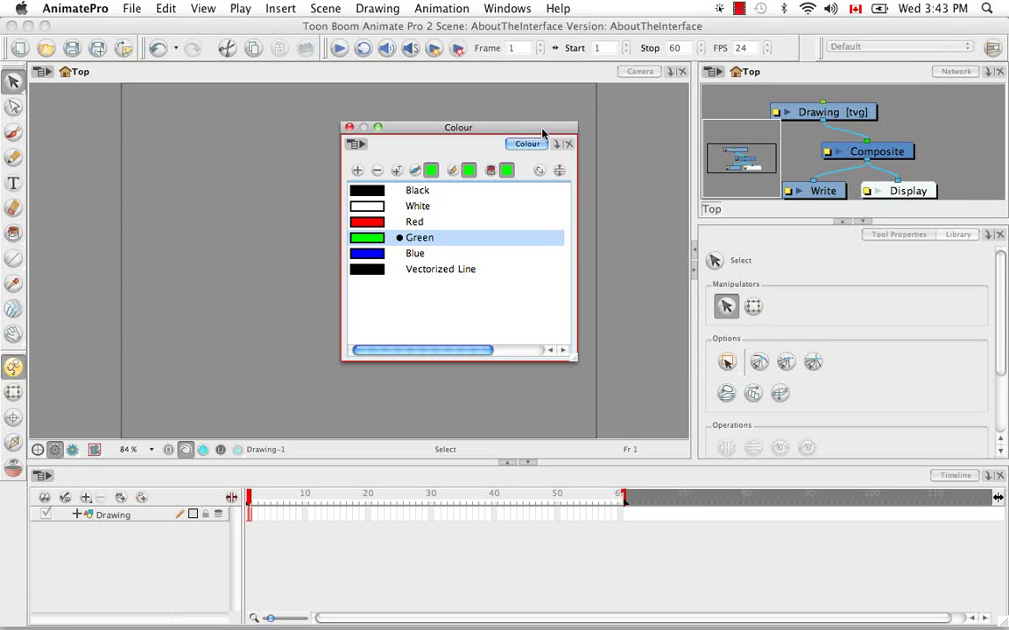
drag(542, 133, 505, 146)
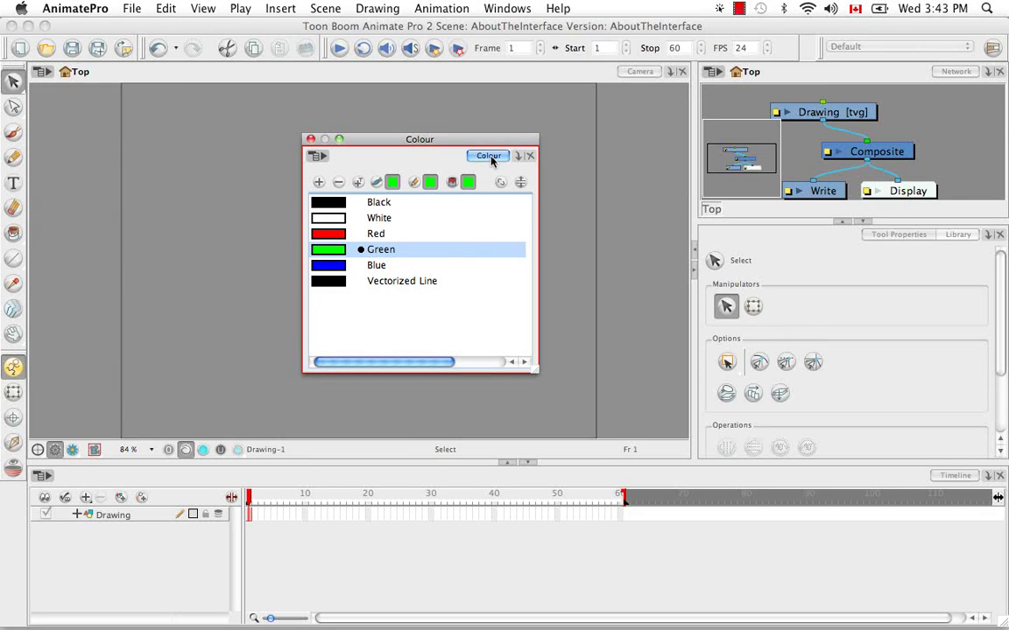
Dock the Colour view to the left of the Camera view, widen it slightly and make it a little taller
drag(491, 158, 40, 174)
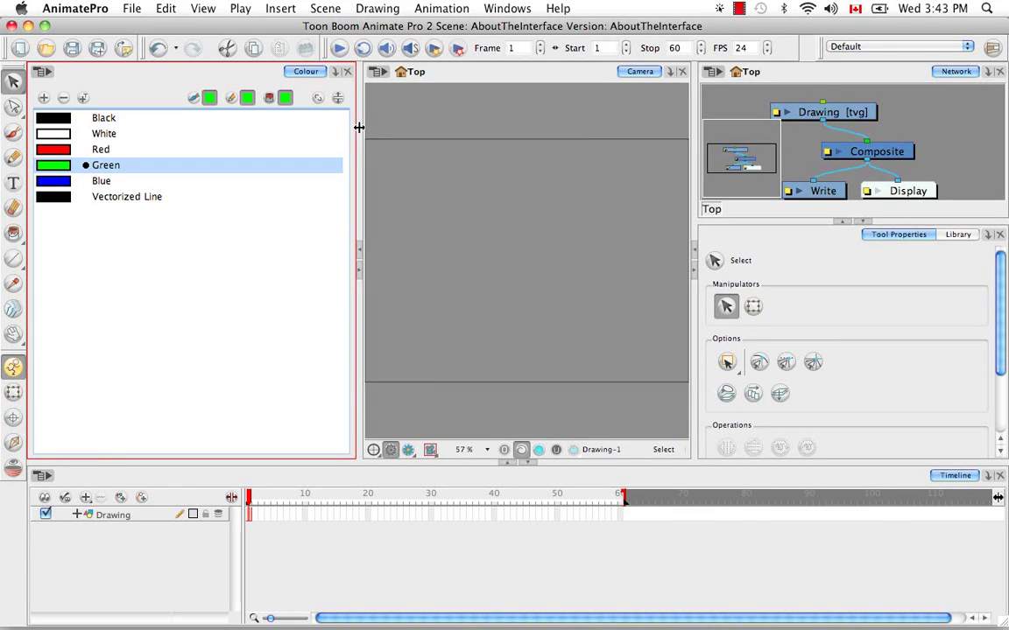
mouse_move(358, 127)
mouse_down()
mouse_move(434, 126)
mouse_move(368, 140)
mouse_up()
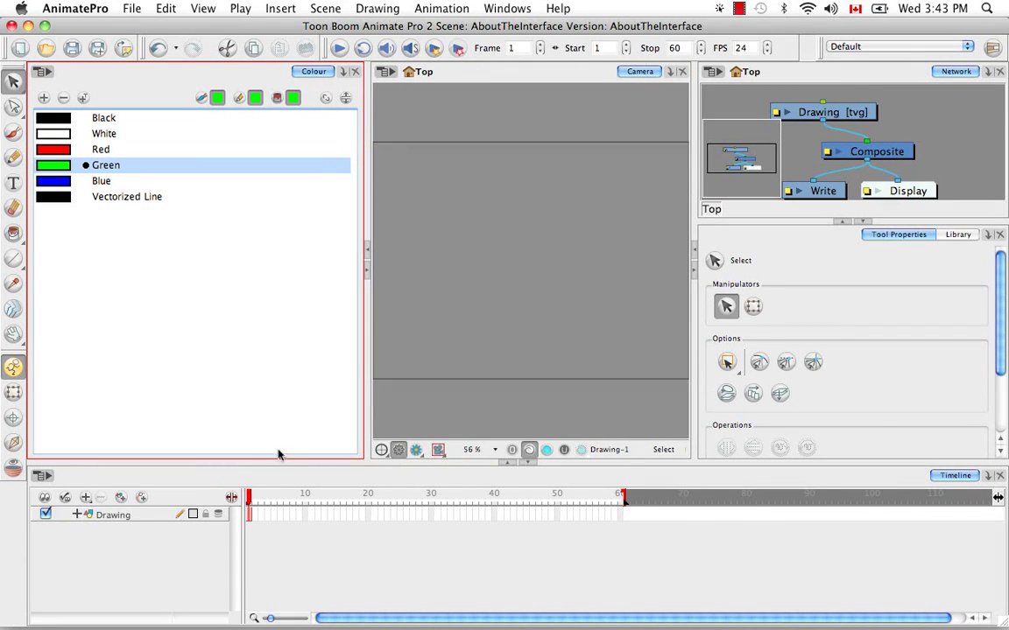
mouse_move(277, 459)
mouse_down()
mouse_move(273, 366)
mouse_move(281, 471)
mouse_up()
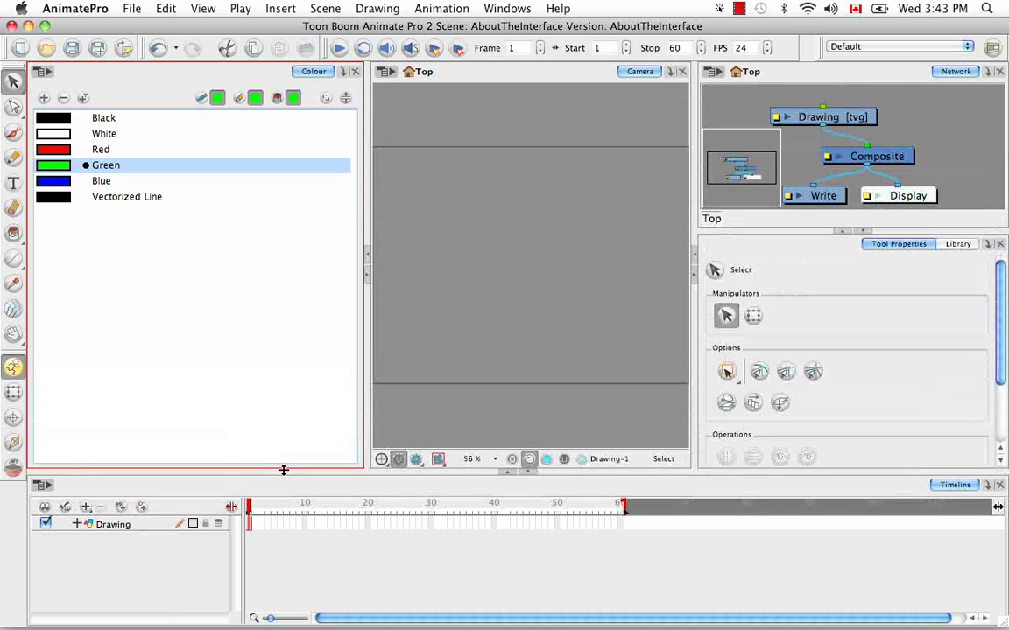
Collapse the Camera view so the Colour view fills its space, and restore it
click(367, 274)
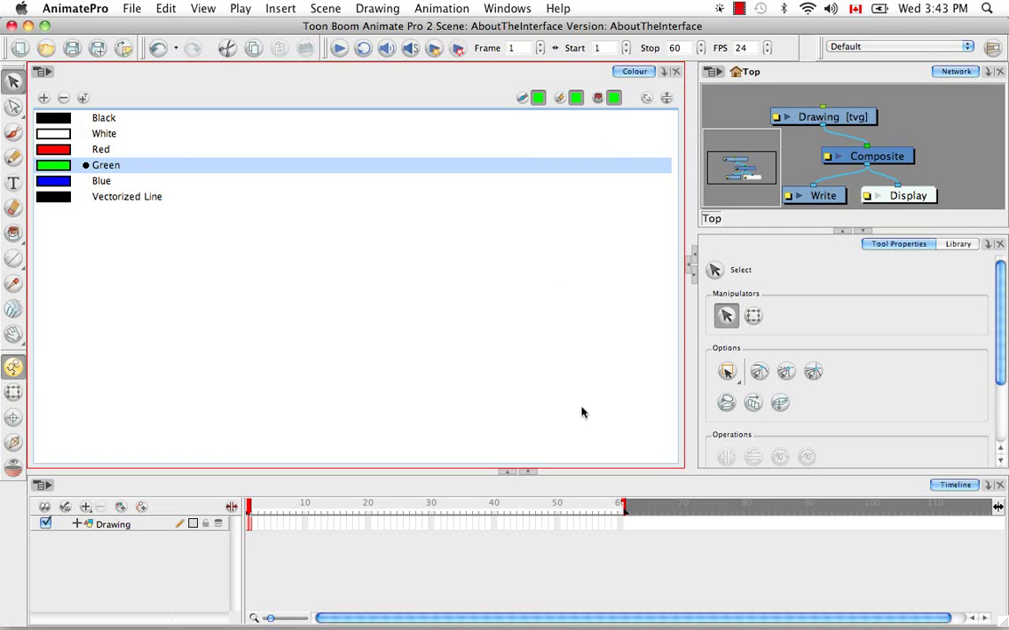
click(690, 268)
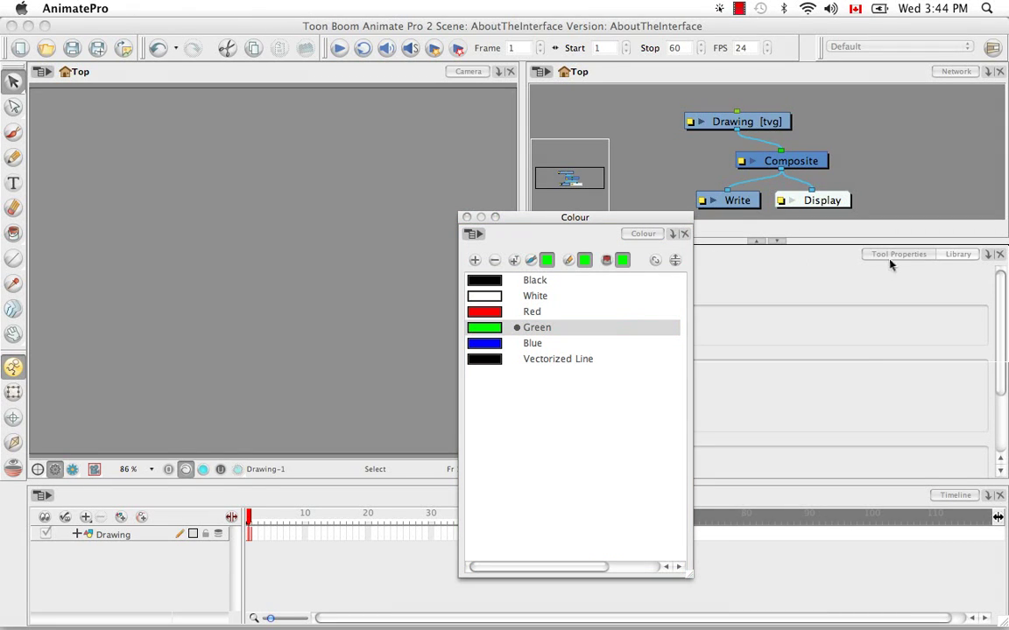
Dock the floating Colour view in the frame with Tool Properties and Library, and switch through the three views
drag(895, 257, 898, 255)
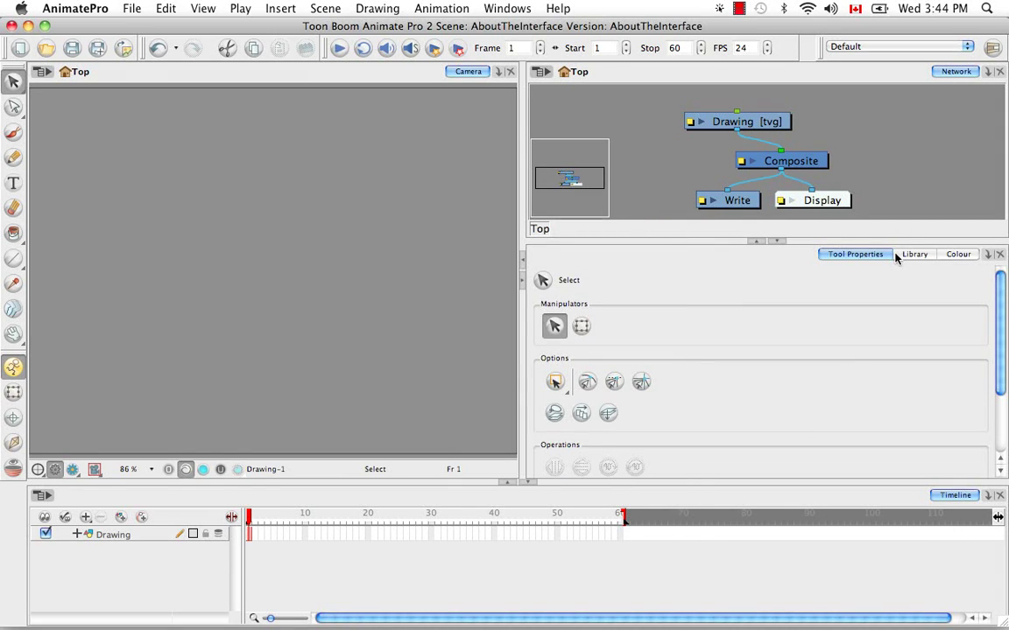
click(937, 254)
click(914, 254)
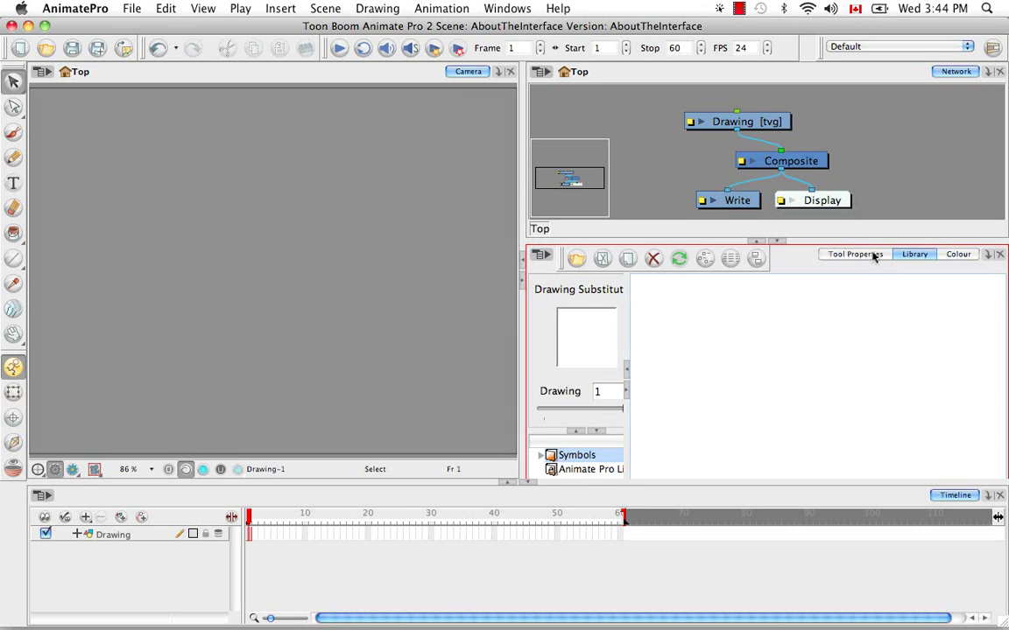
click(867, 255)
click(958, 254)
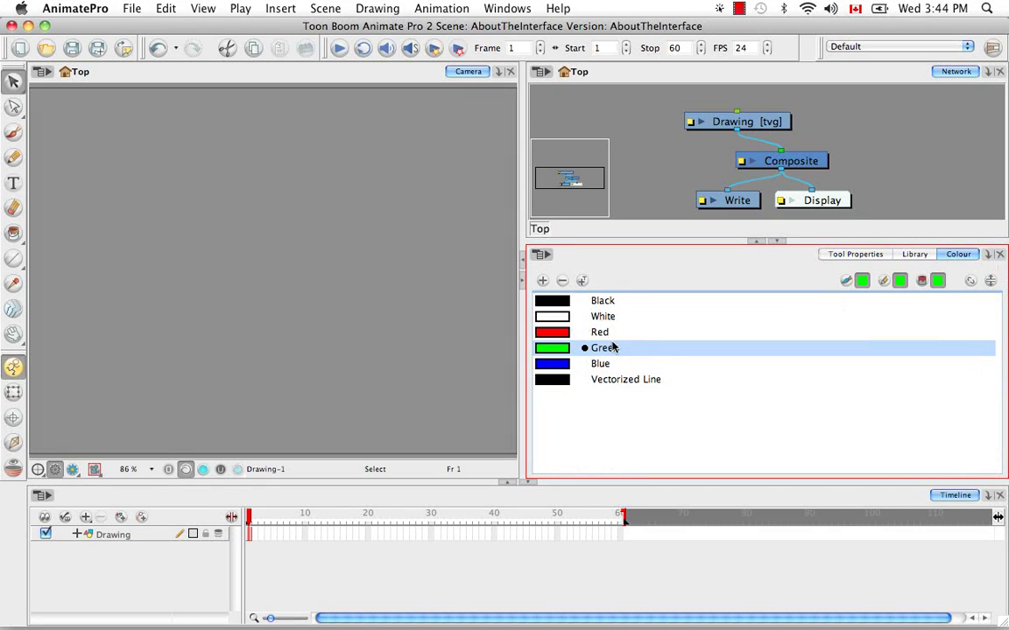
Close the Colour view docked with Tool Properties and Library, and reopen it in the same frame
click(1001, 256)
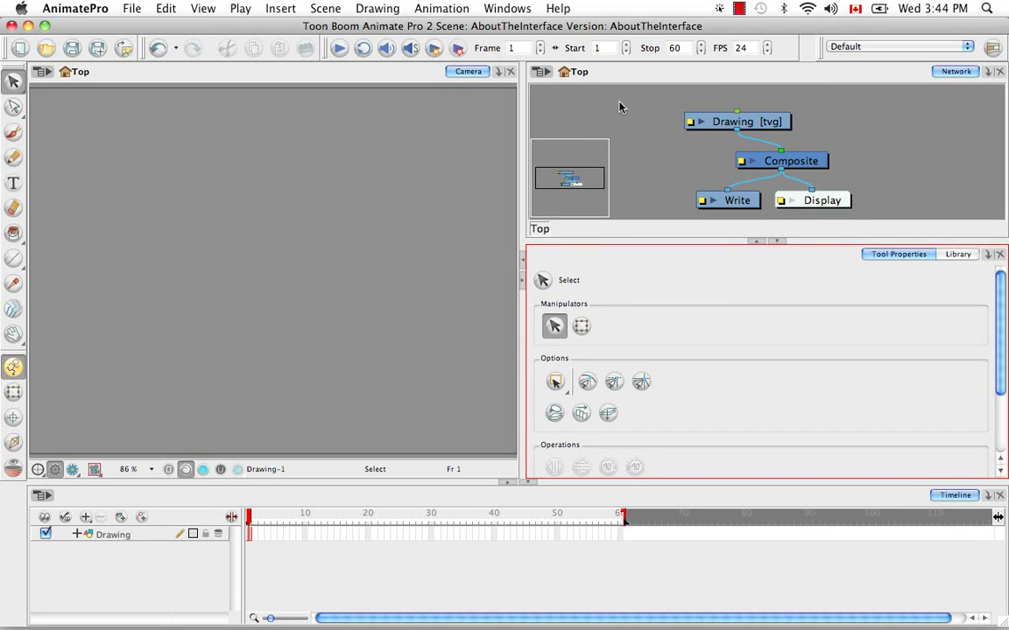
click(500, 8)
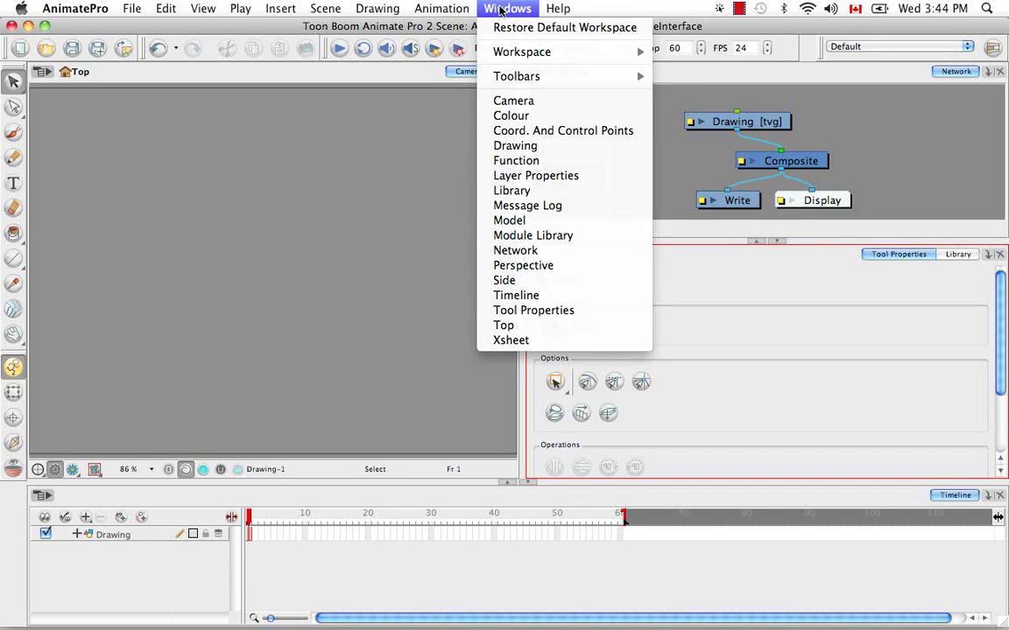
click(508, 115)
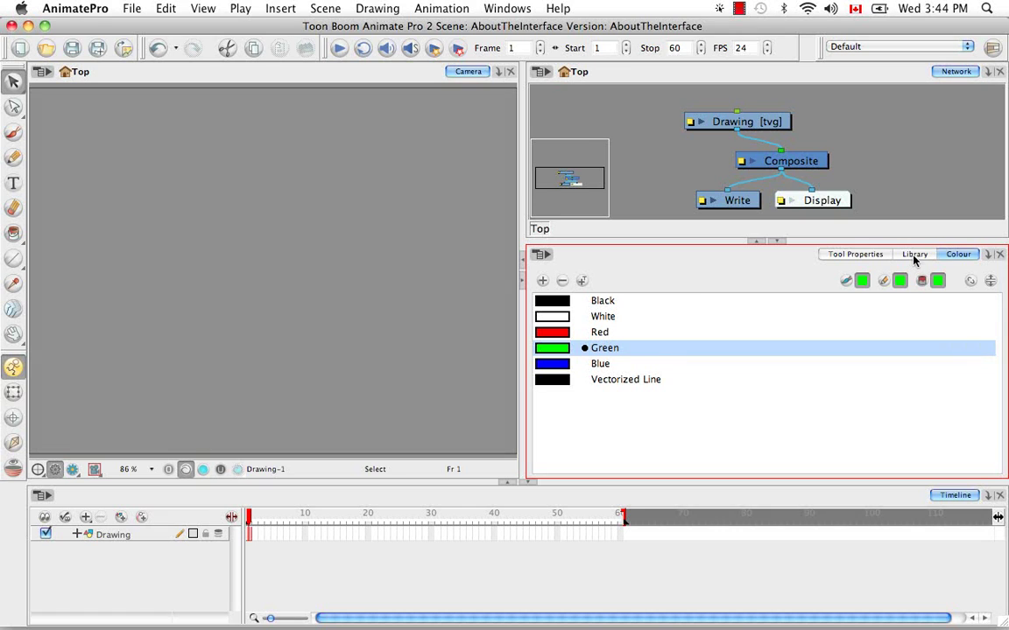
Detach the Colour view from the Tool Properties frame into a floating window and close it
drag(957, 255, 264, 169)
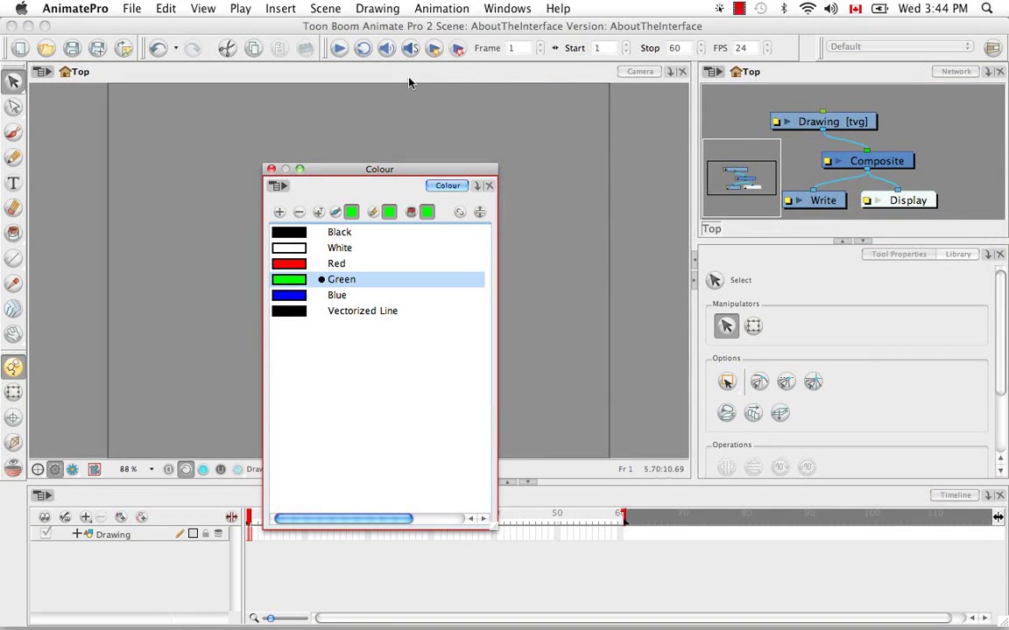
click(272, 169)
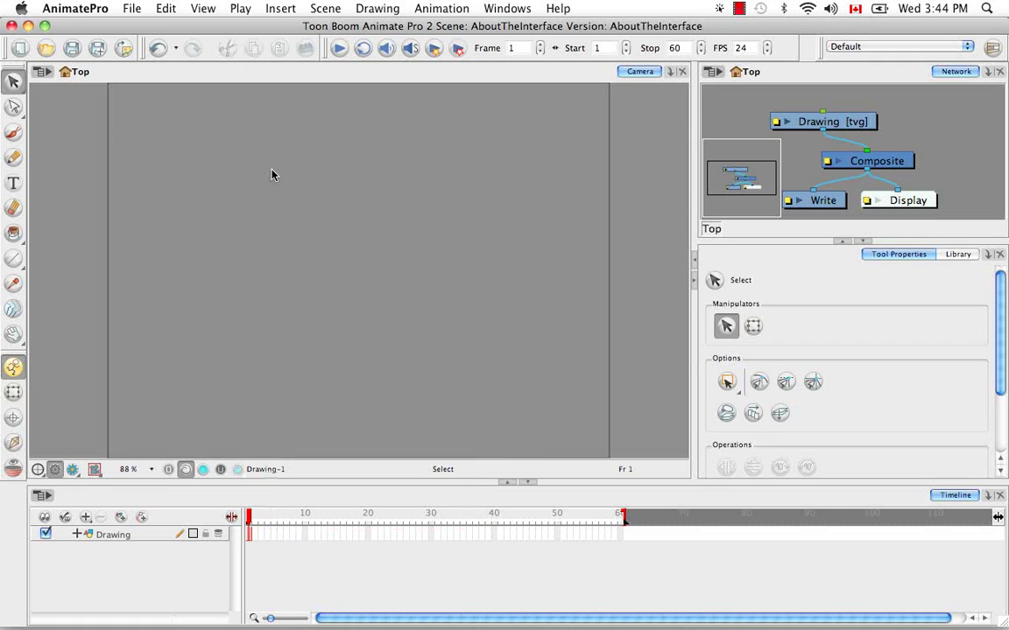
Open the Colour view as a floating window and close it
click(507, 8)
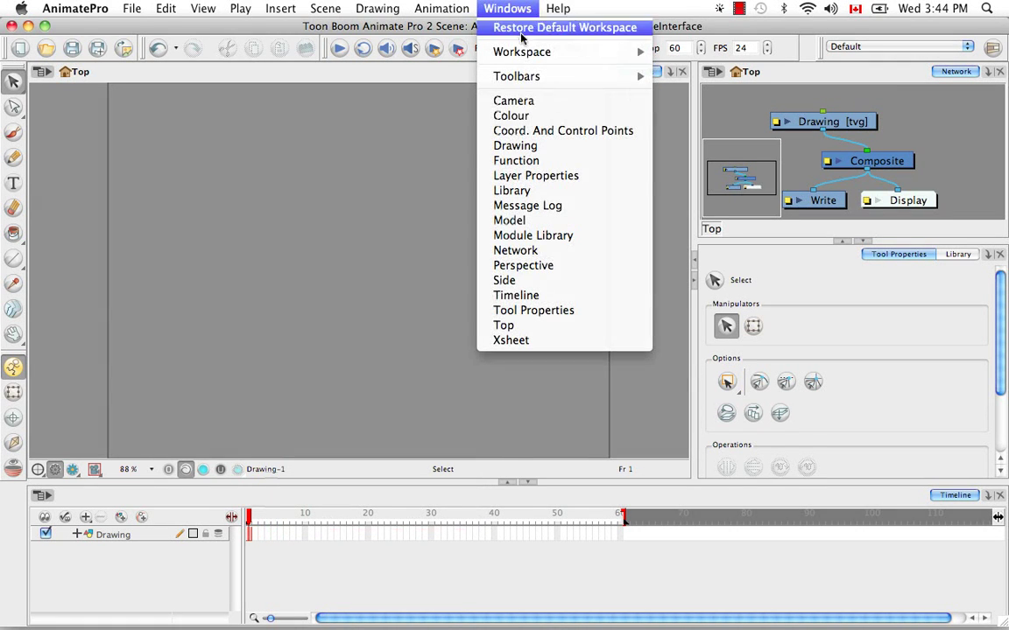
click(512, 116)
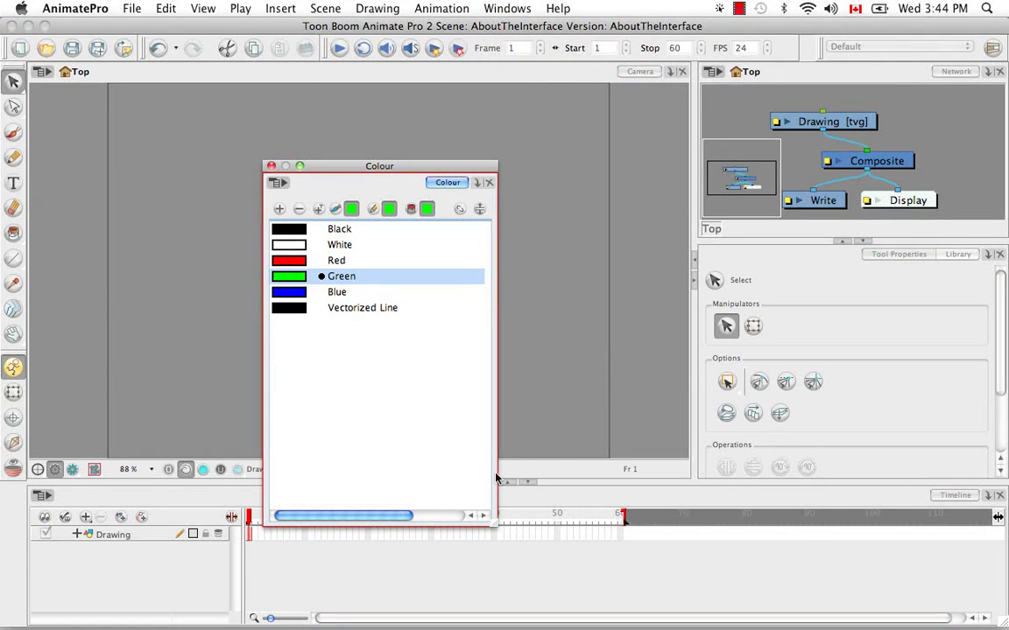
click(272, 165)
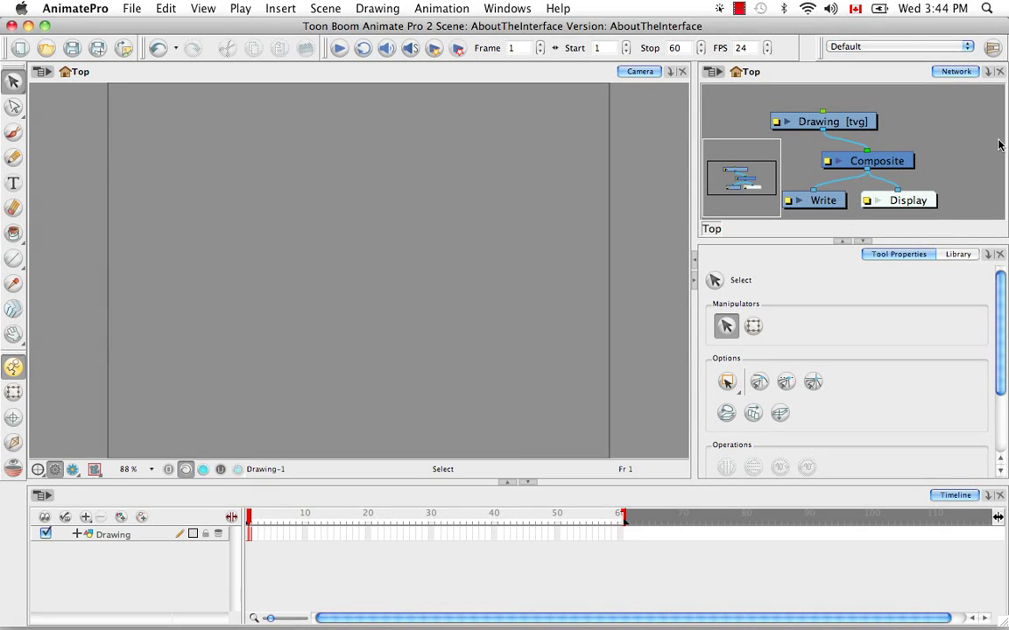
Add the Colour view to the Network view's frame and switch between the two views
click(987, 72)
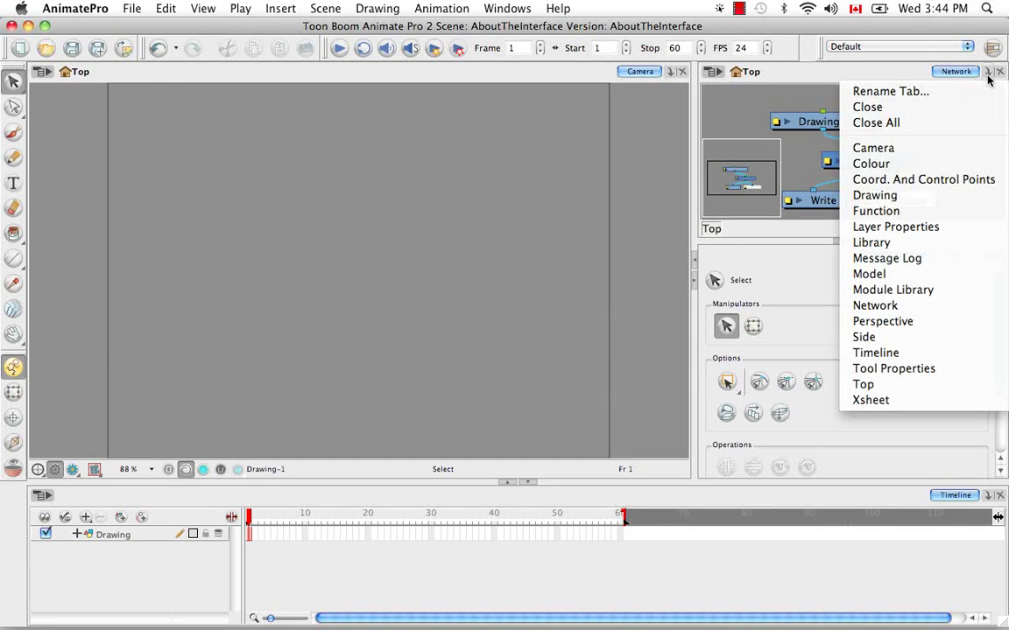
click(876, 164)
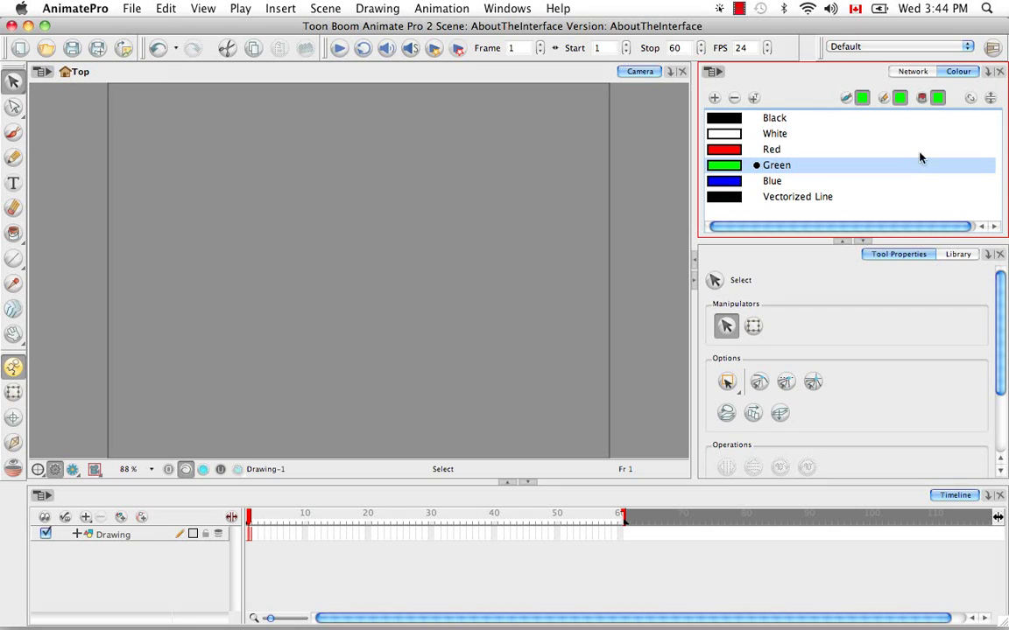
click(921, 72)
click(941, 73)
Show the Camera View toolbar in the Camera view
click(526, 9)
mouse_move(573, 78)
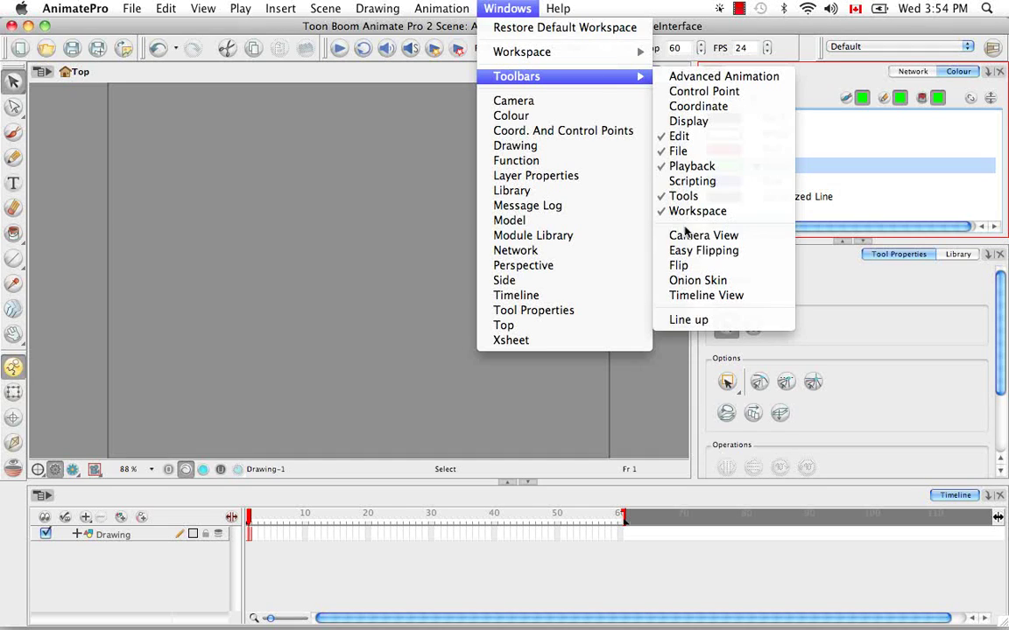
click(754, 236)
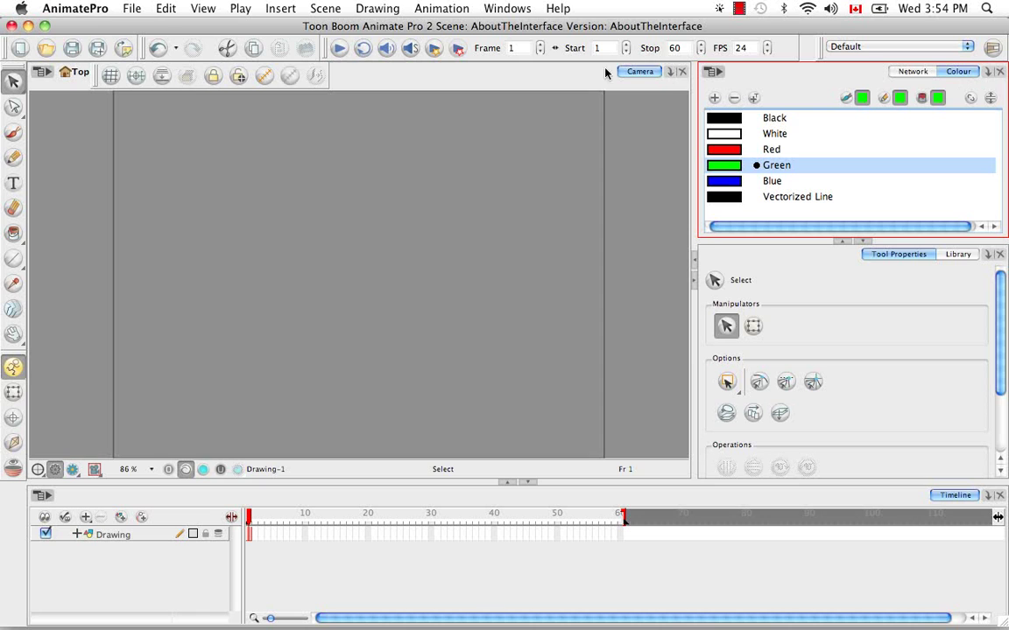
Bring the Network view into focus and show the Network View toolbar in it
click(507, 9)
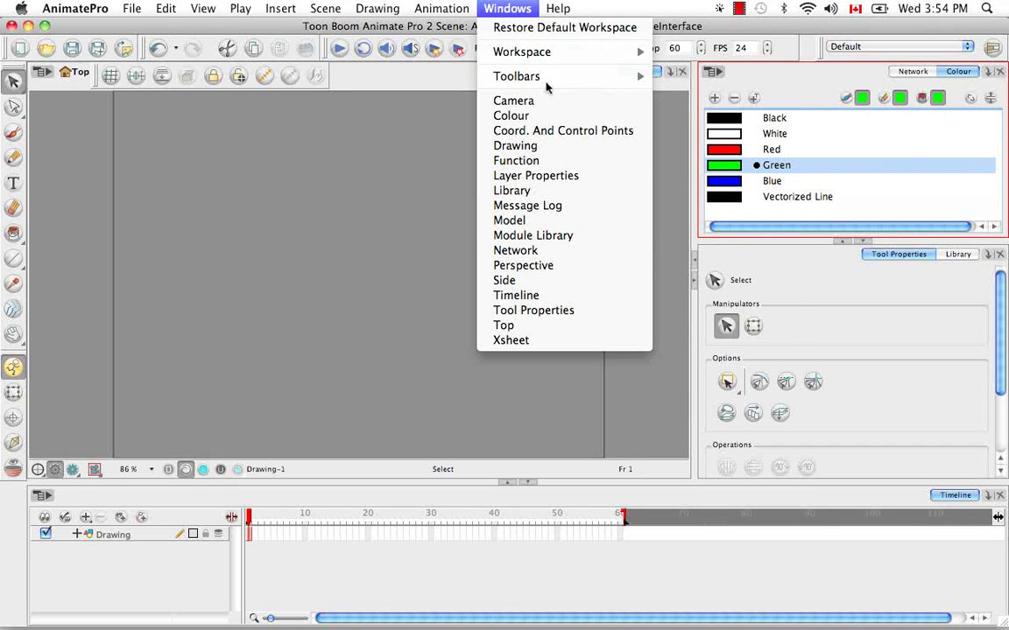
mouse_move(543, 78)
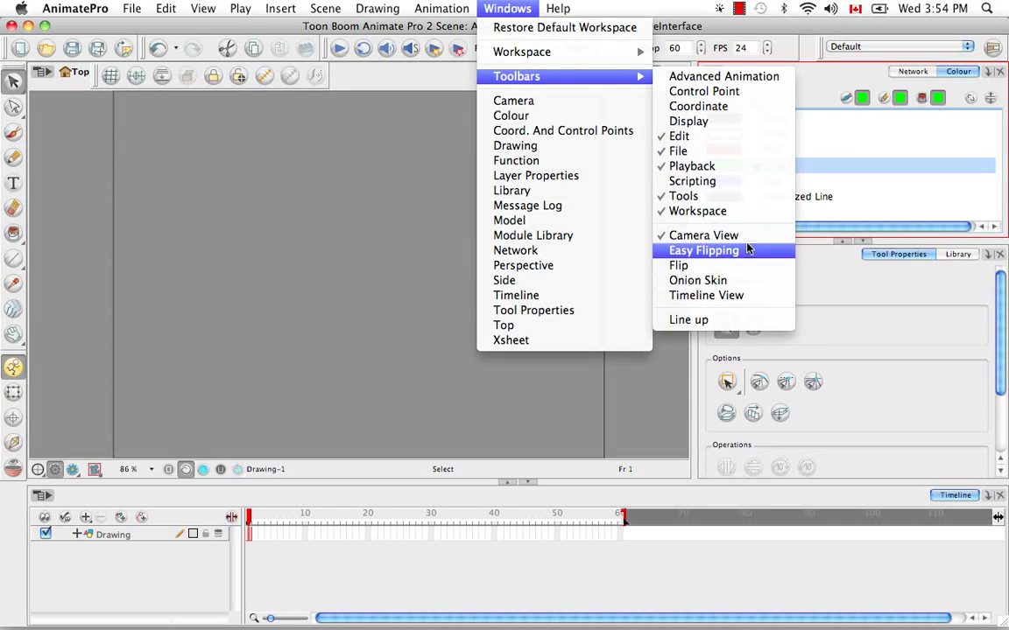
click(915, 76)
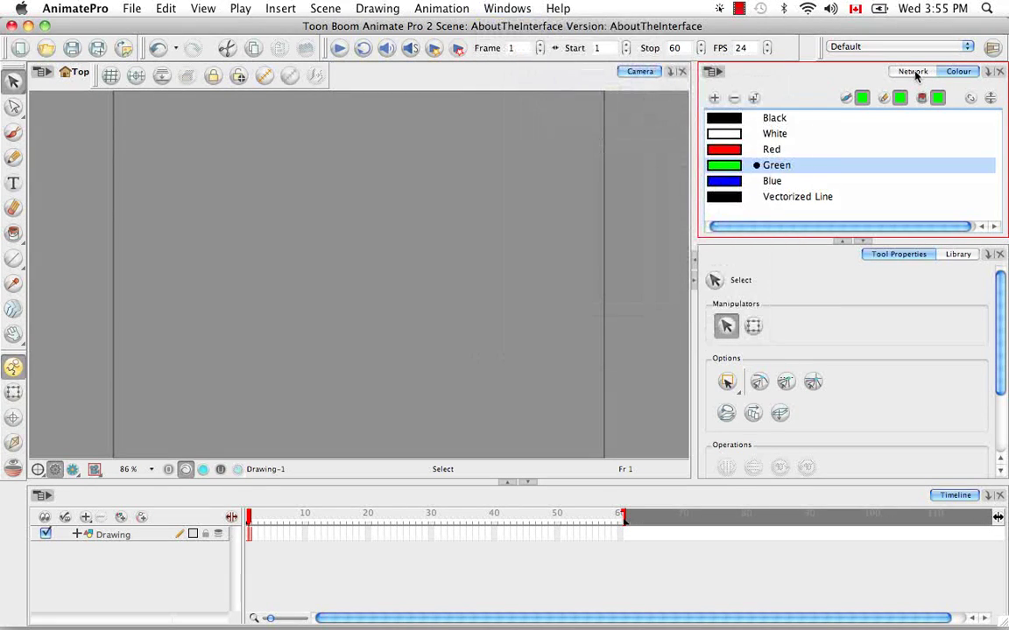
click(915, 75)
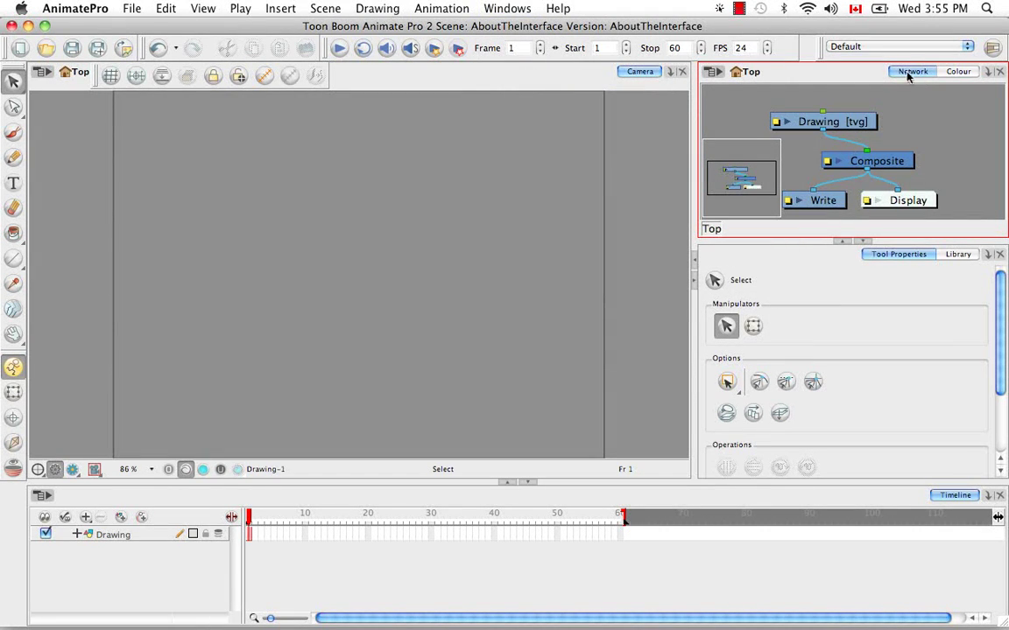
click(509, 9)
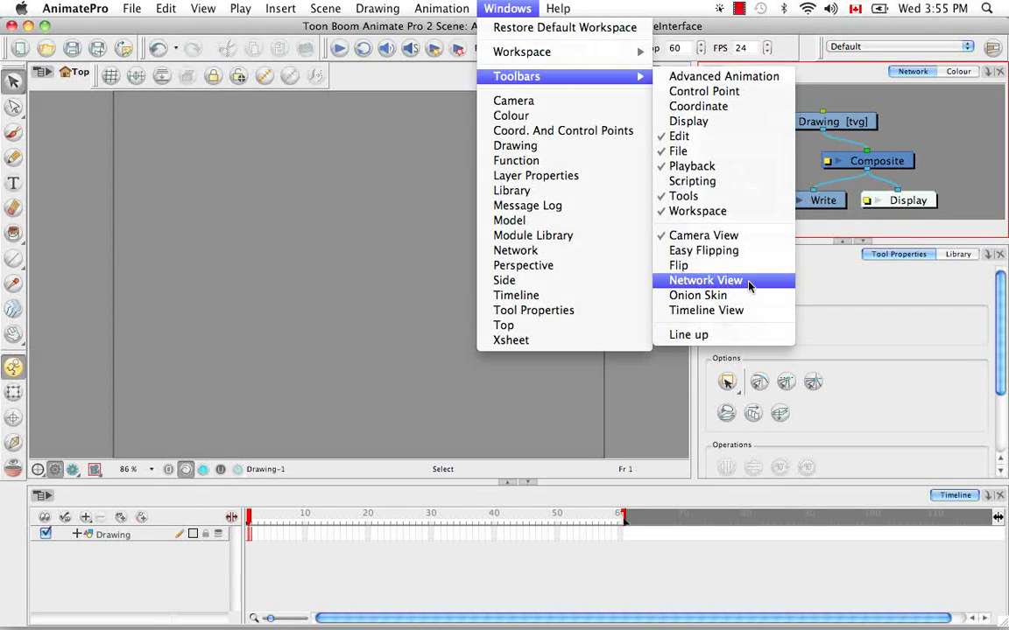
click(749, 281)
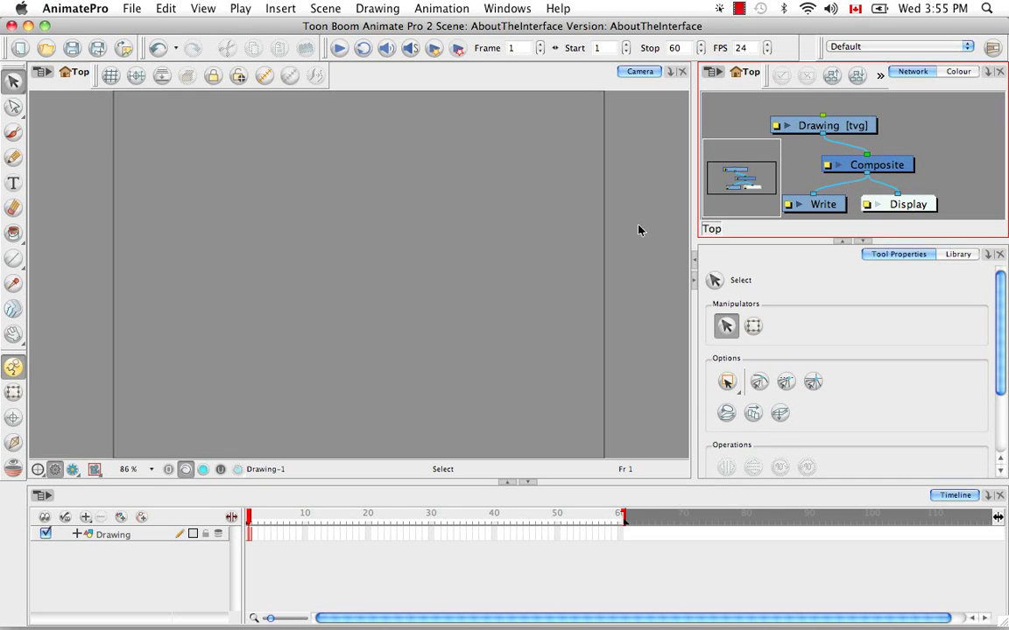
click(512, 9)
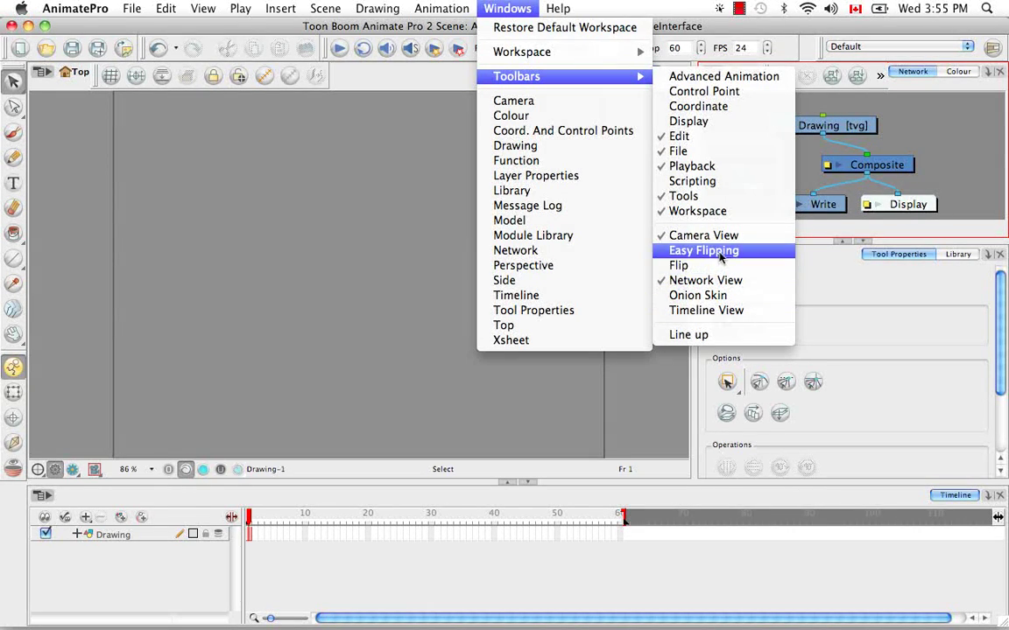
click(722, 7)
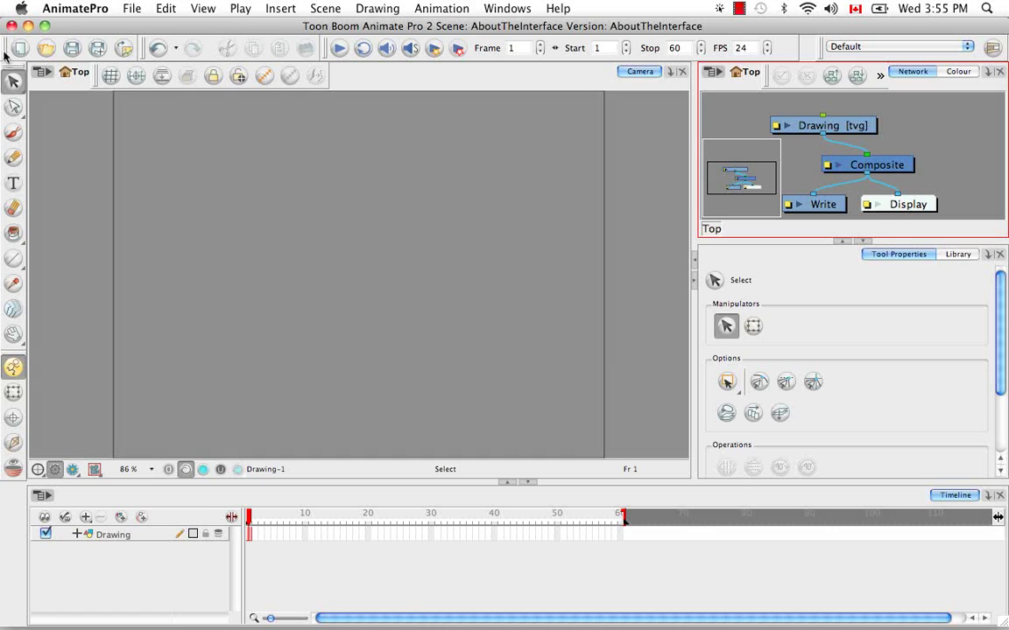
Undock the File toolbar, dock it below the Tools toolbar and in the Timeline view, and float it over the Camera view
drag(4, 55, 244, 182)
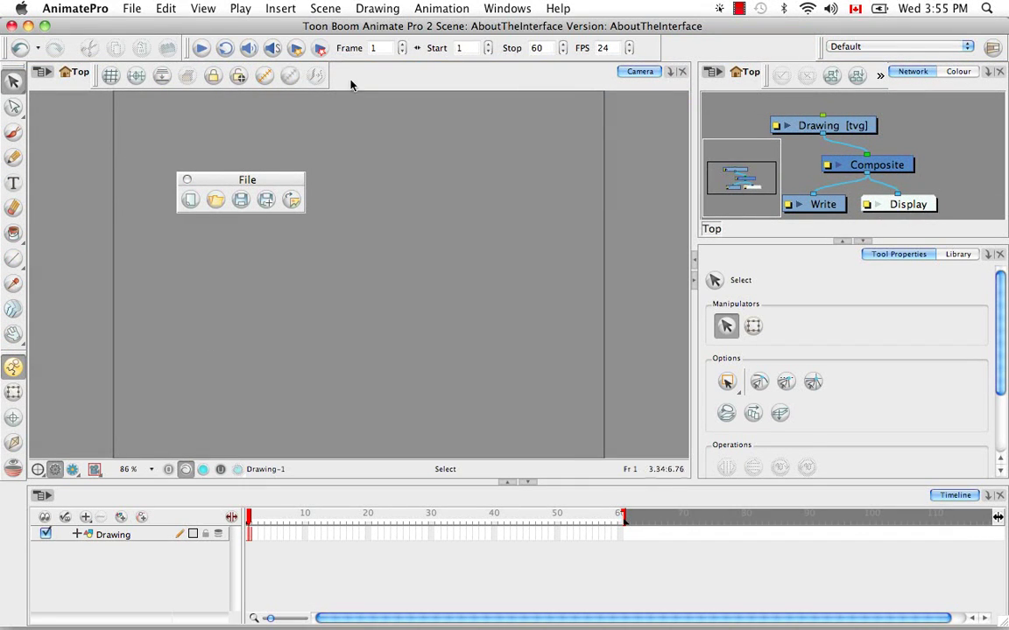
drag(200, 180, 14, 492)
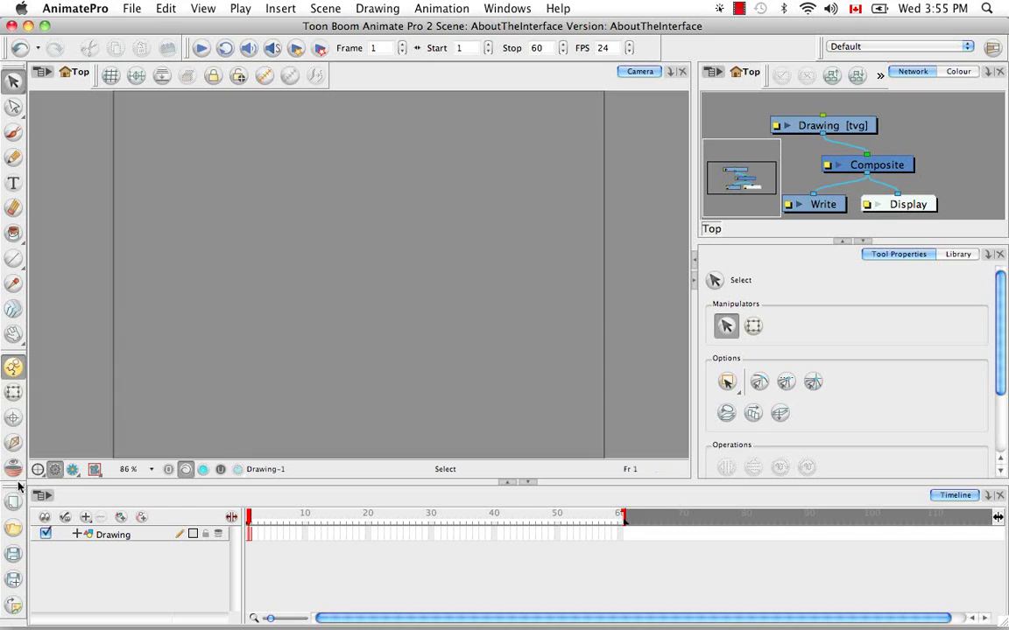
drag(17, 494, 122, 495)
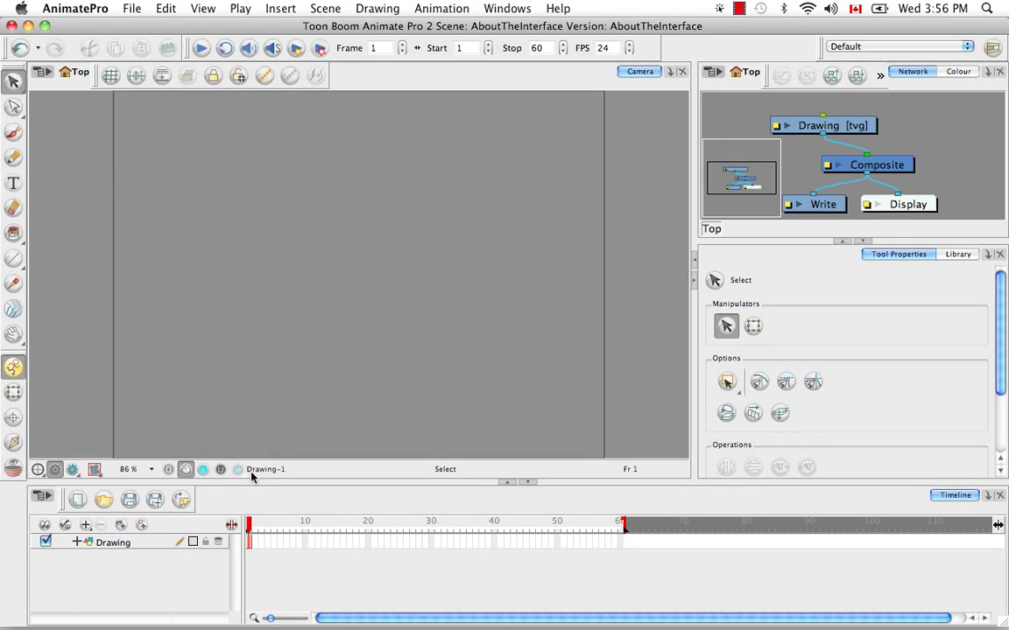
drag(61, 502, 210, 239)
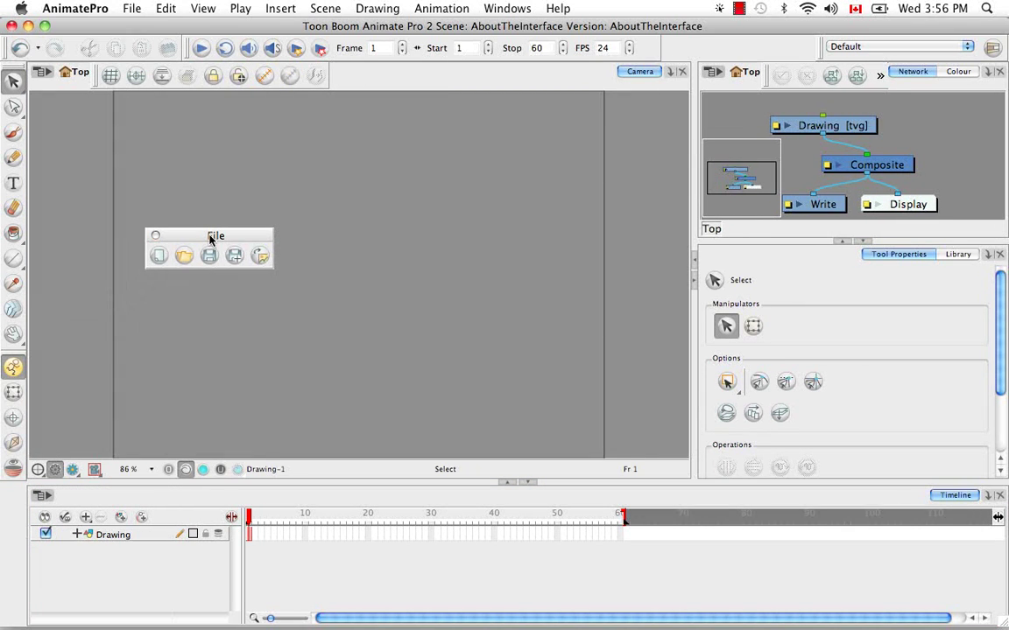
Close the floating File toolbar, show it again and dock it before the Edit toolbar in the main toolbar row
click(155, 234)
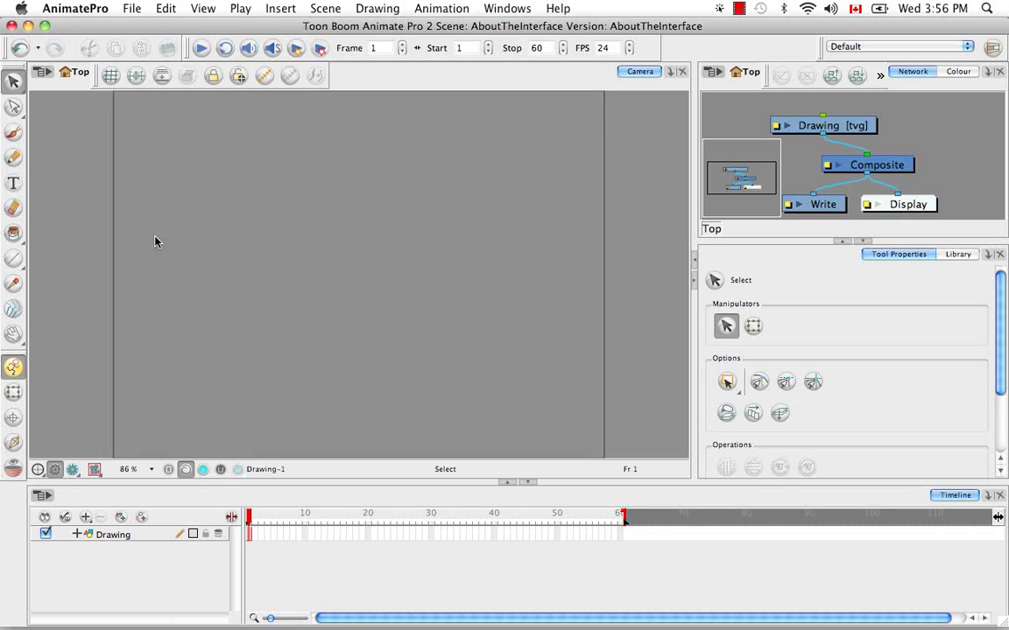
click(486, 10)
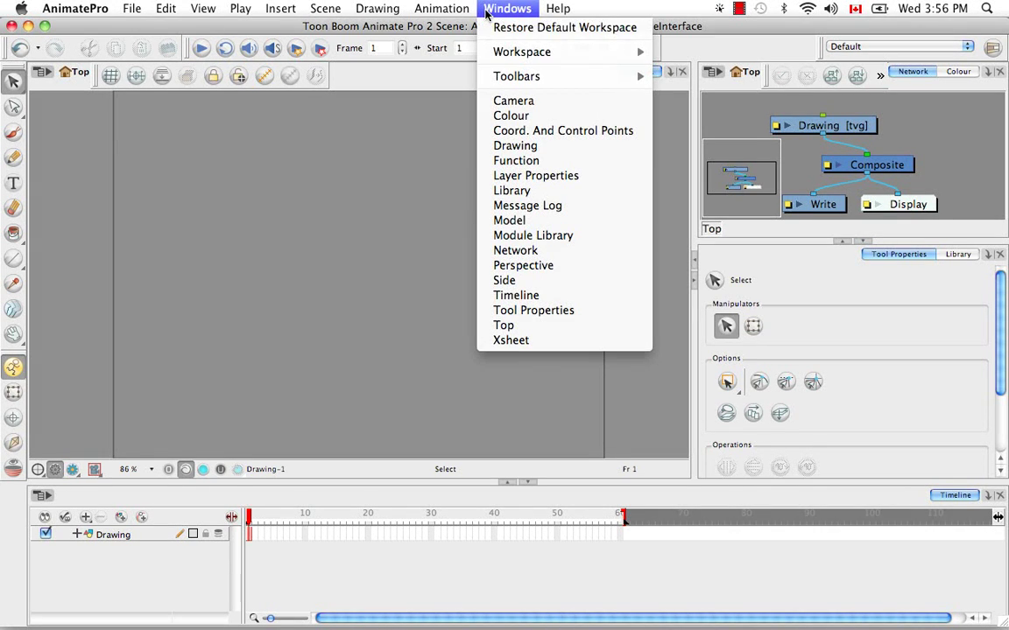
mouse_move(543, 80)
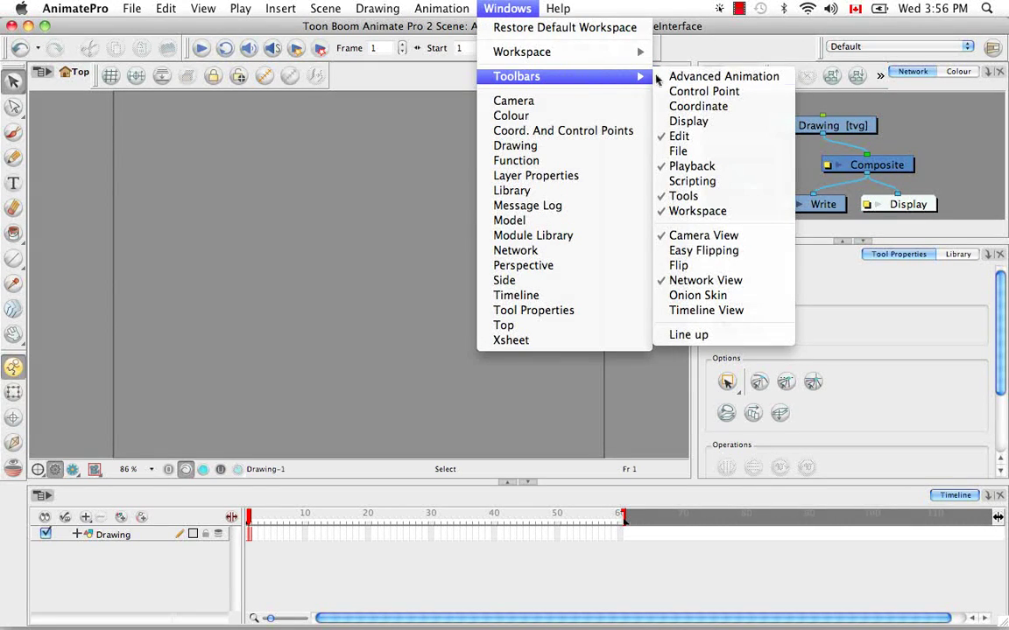
click(695, 154)
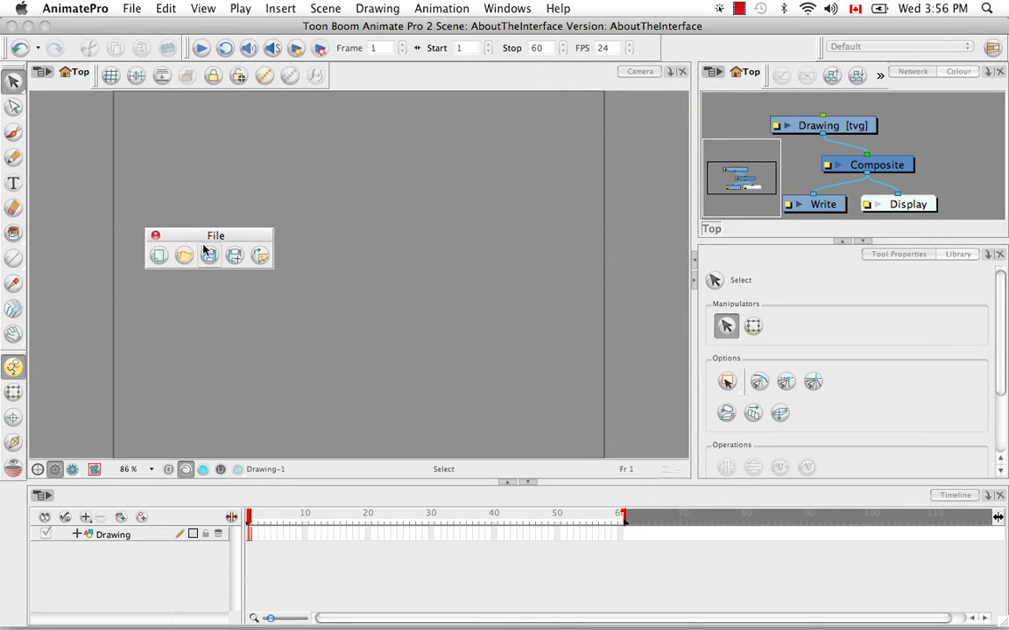
drag(187, 236, 43, 80)
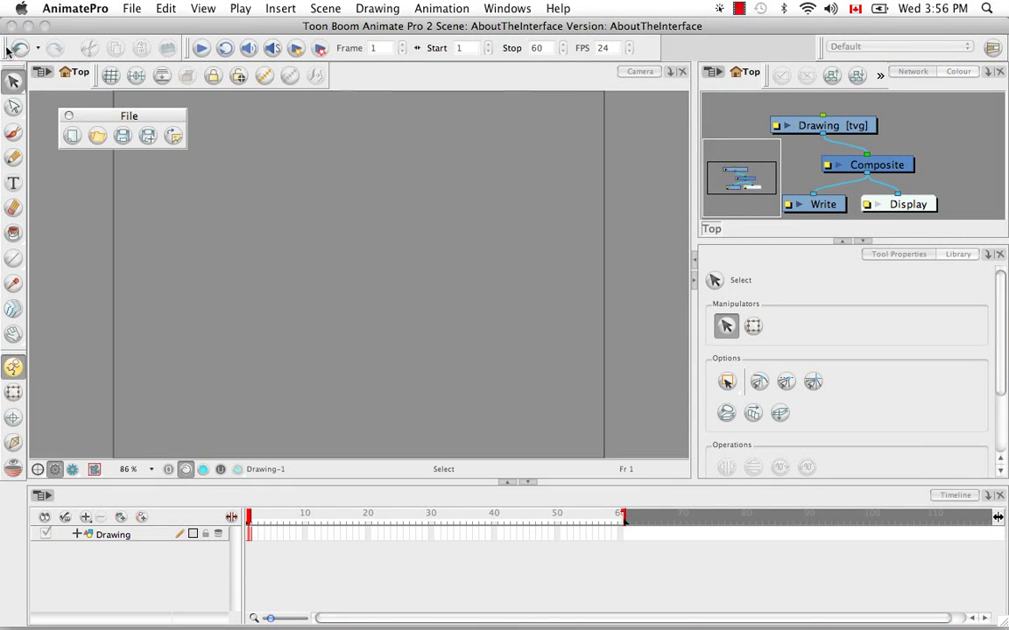
drag(4, 50, 4, 50)
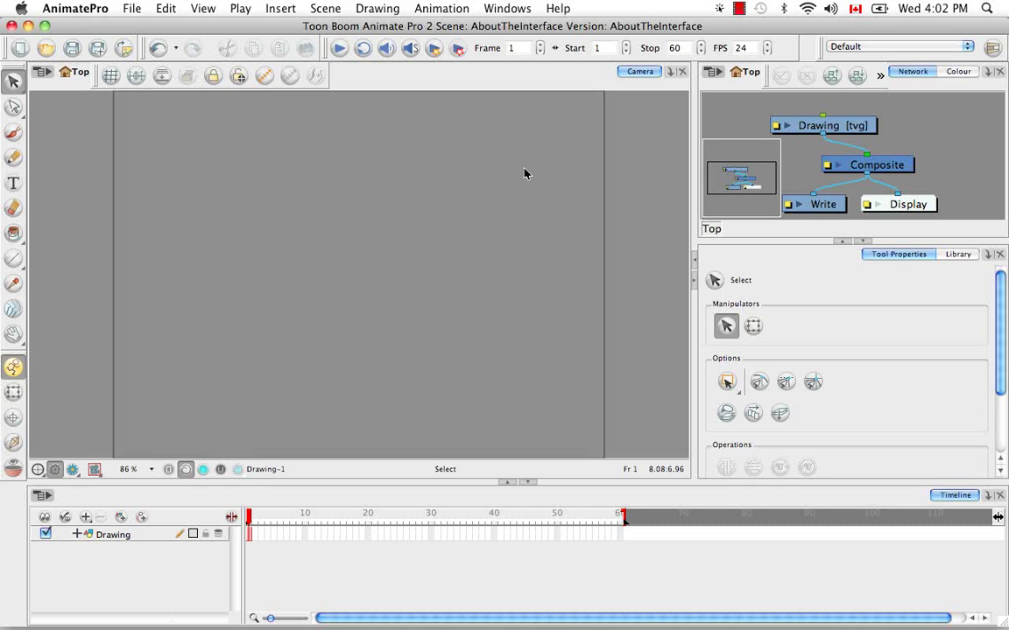
Look through the available workspaces and load the Hand-Drawn Animation workspace
click(968, 47)
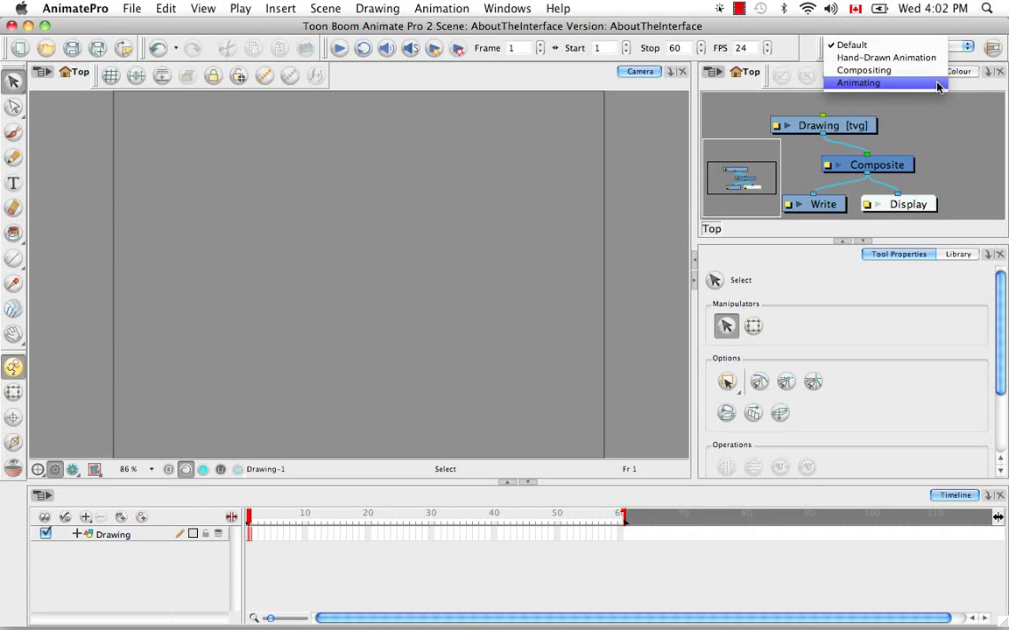
click(866, 46)
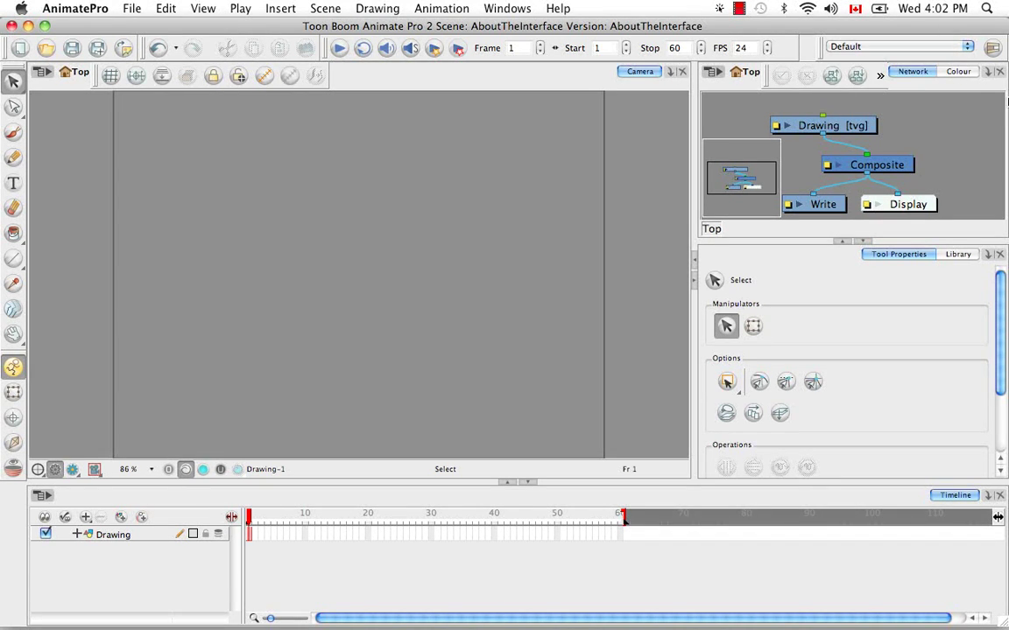
click(519, 10)
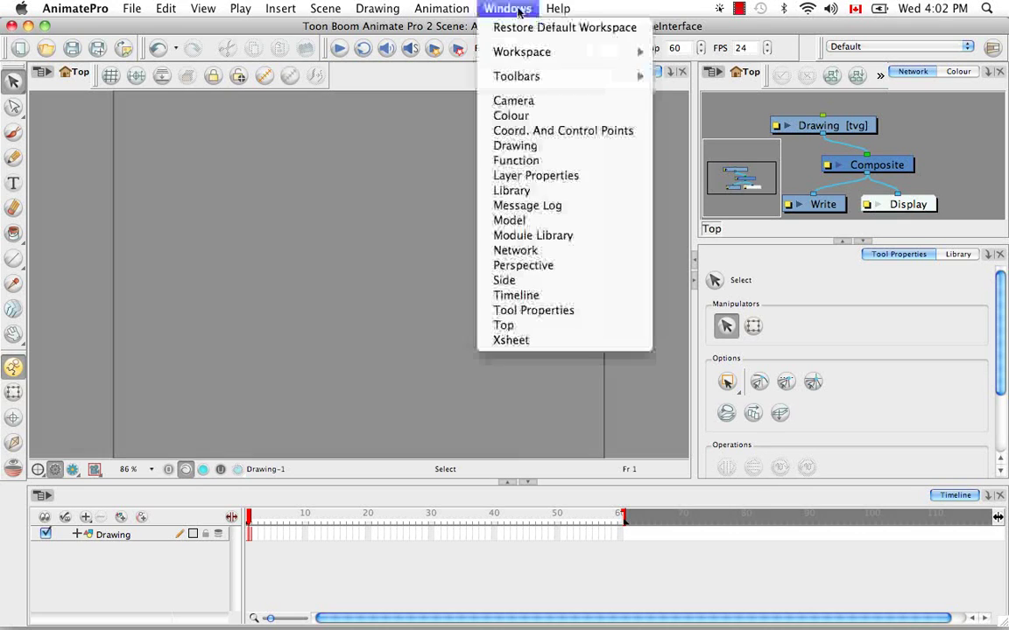
mouse_move(552, 52)
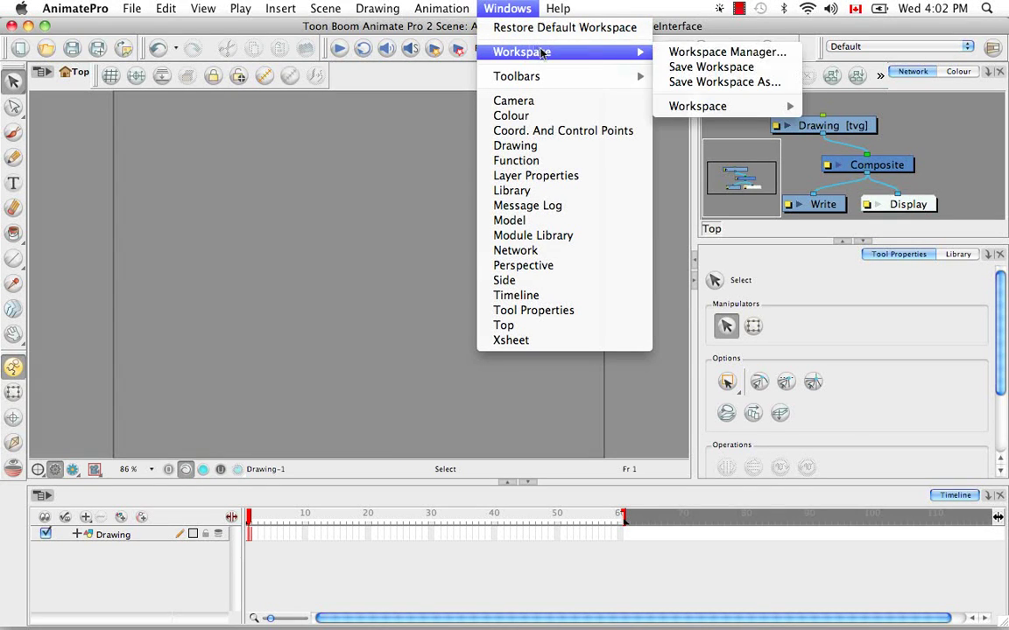
mouse_move(739, 106)
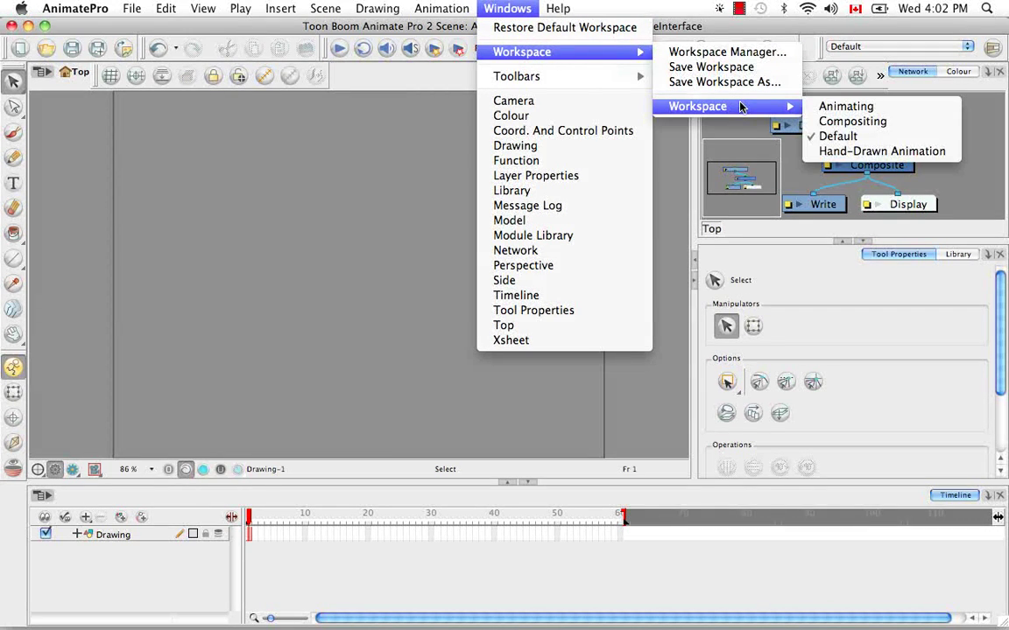
click(866, 152)
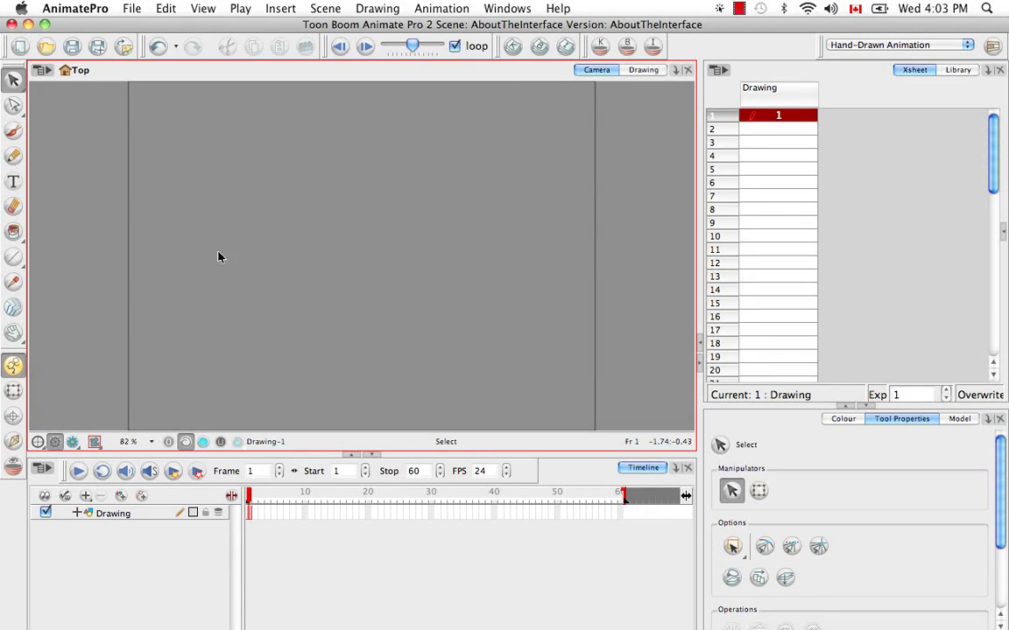
Rearrange the workspace by floating the File toolbar, enlarging the Timeline view and moving the Xsheet view into the Tool Properties frame
drag(7, 50, 180, 200)
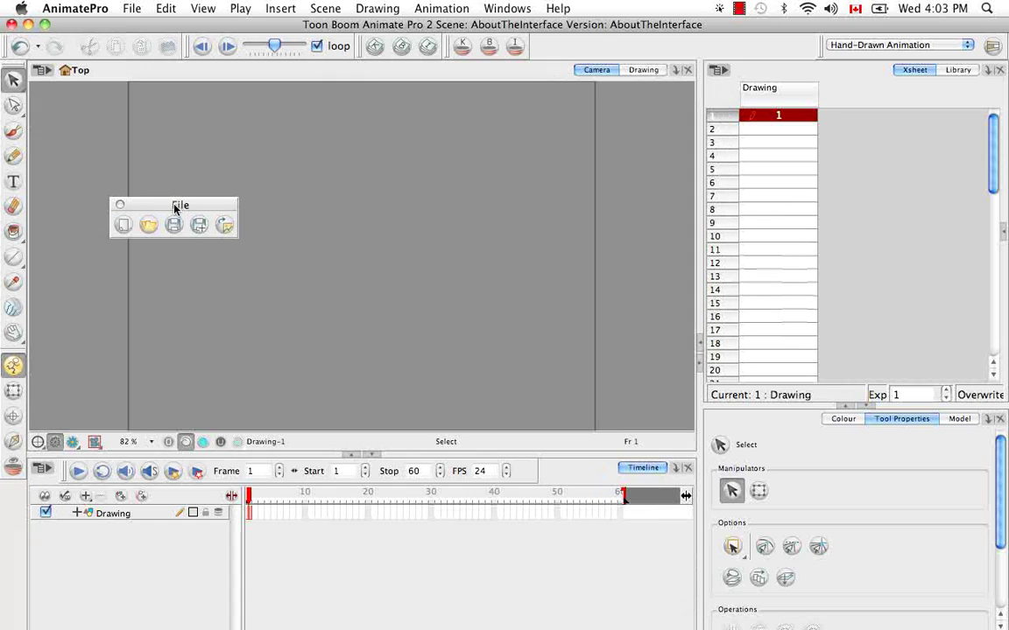
drag(230, 453, 232, 350)
drag(916, 62, 864, 422)
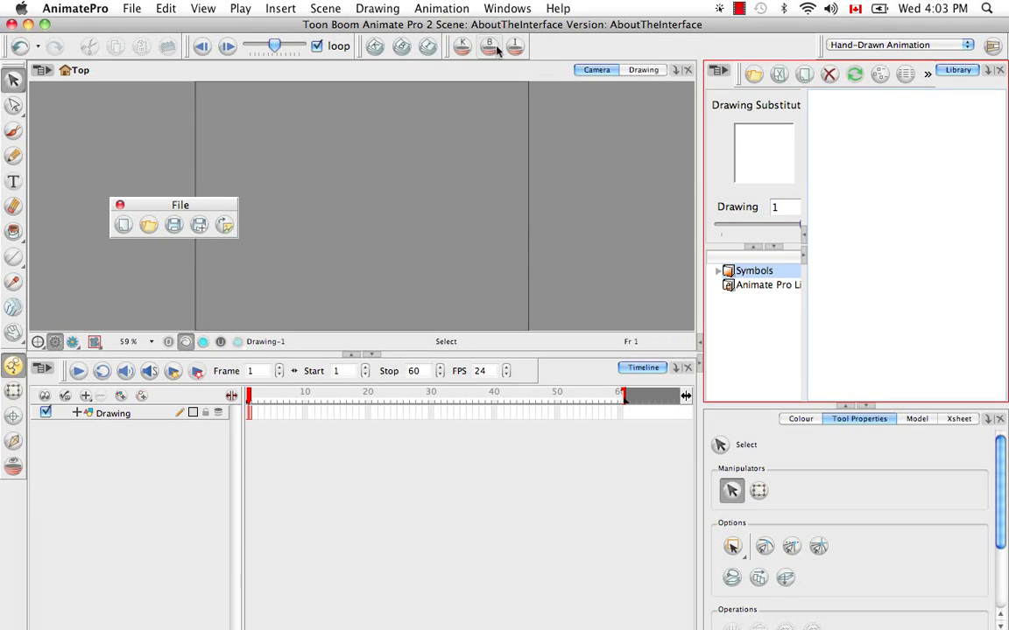
Save the rearranged layout as a new workspace named MyHandDrawnWS
click(505, 9)
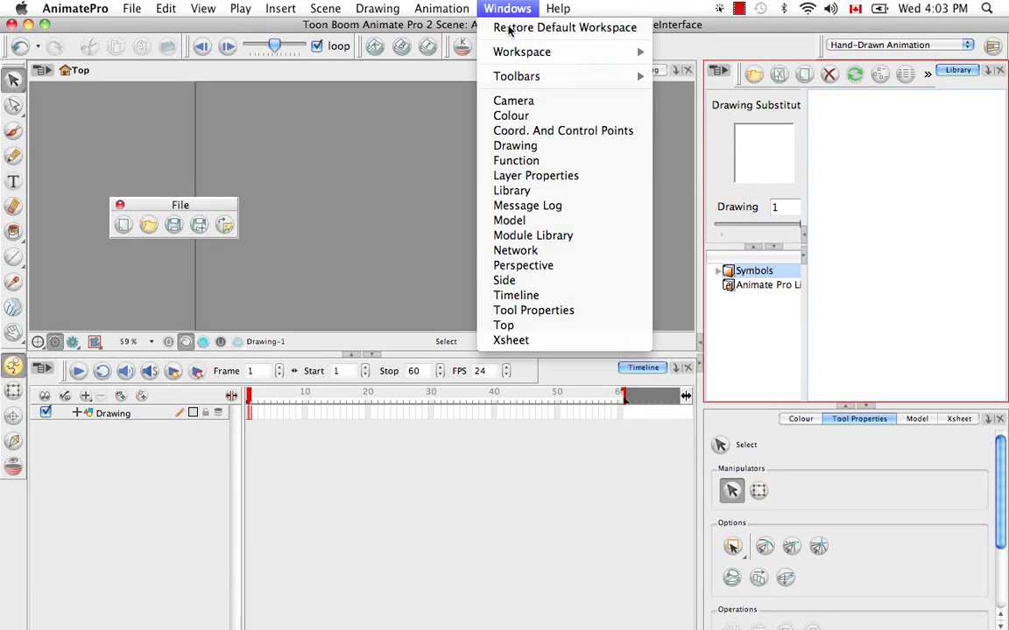
mouse_move(496, 51)
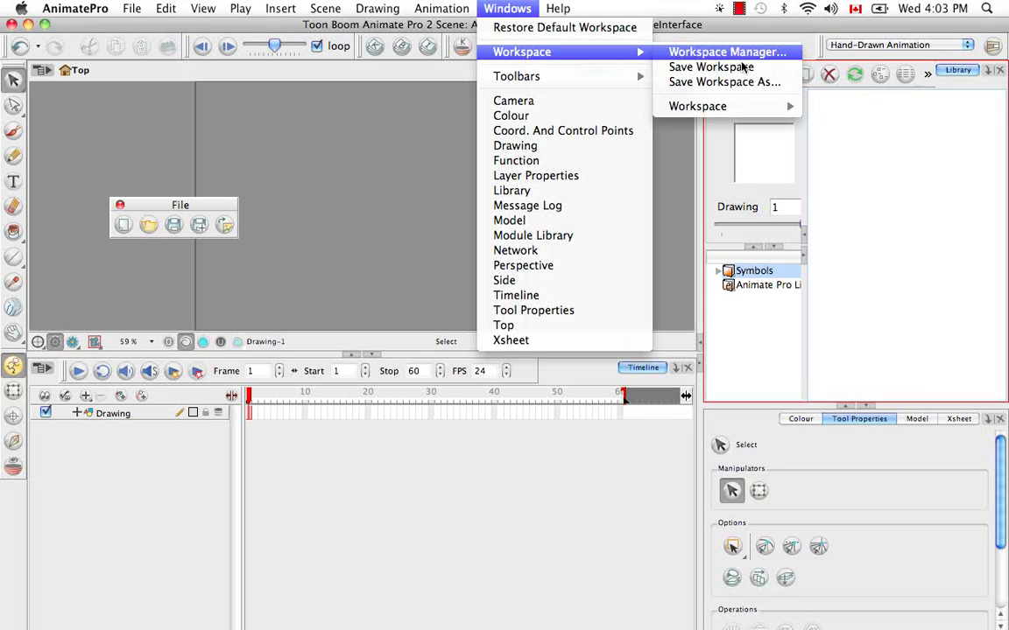
click(760, 82)
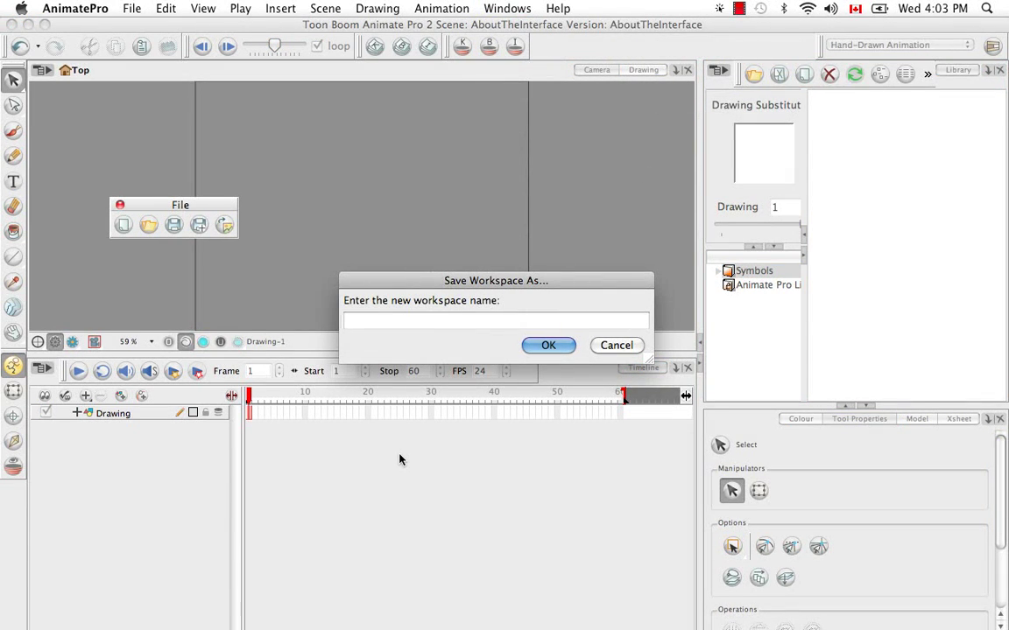
text(MyHandDrawnWS)
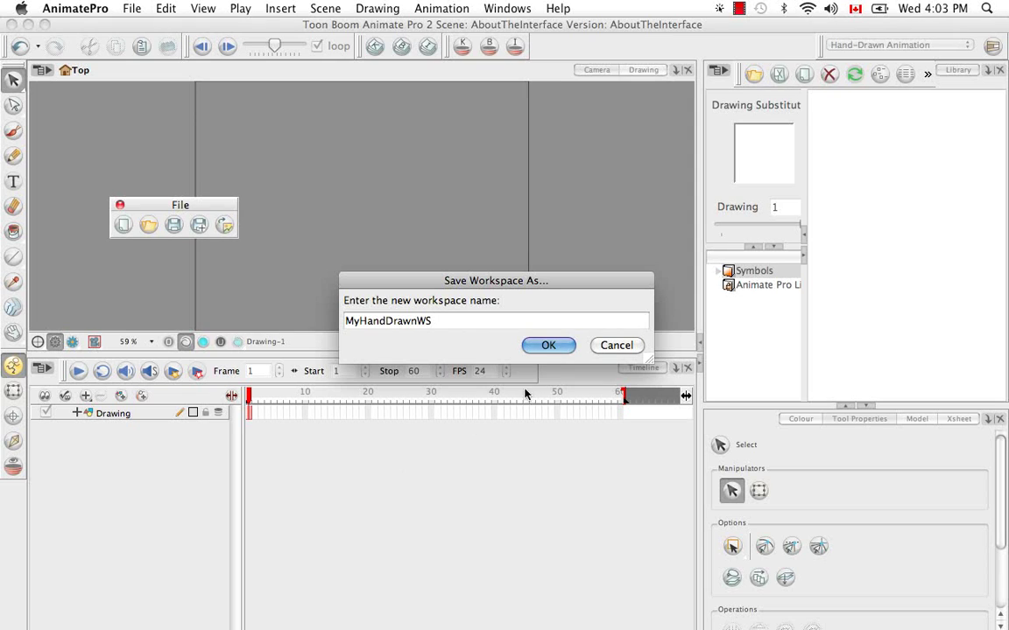
click(548, 344)
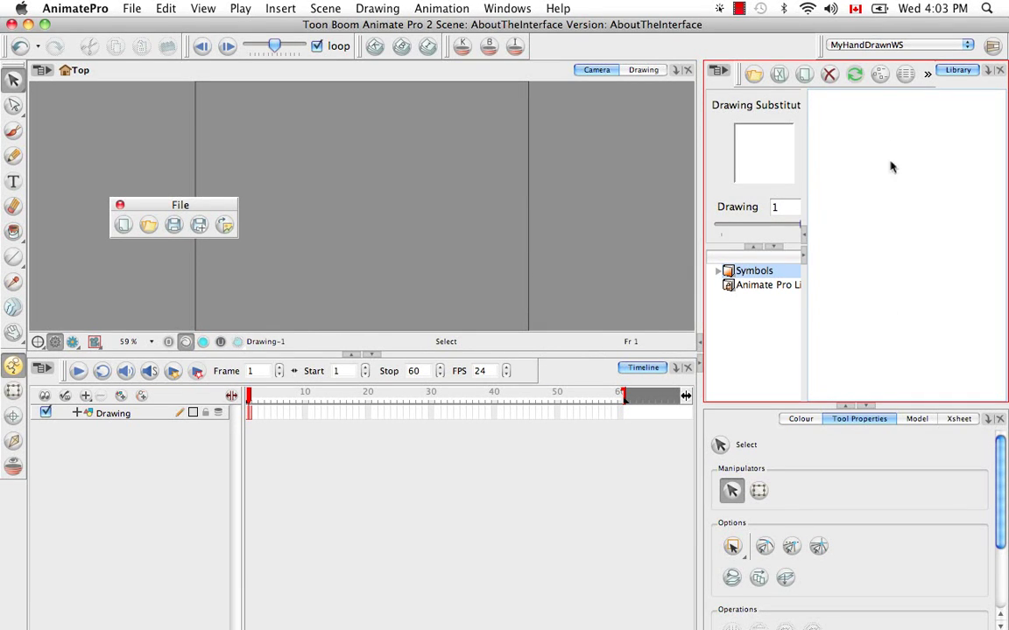
Check both the workspace toolbar's list and the Windows workspace list for MyHandDrawnWS
click(966, 46)
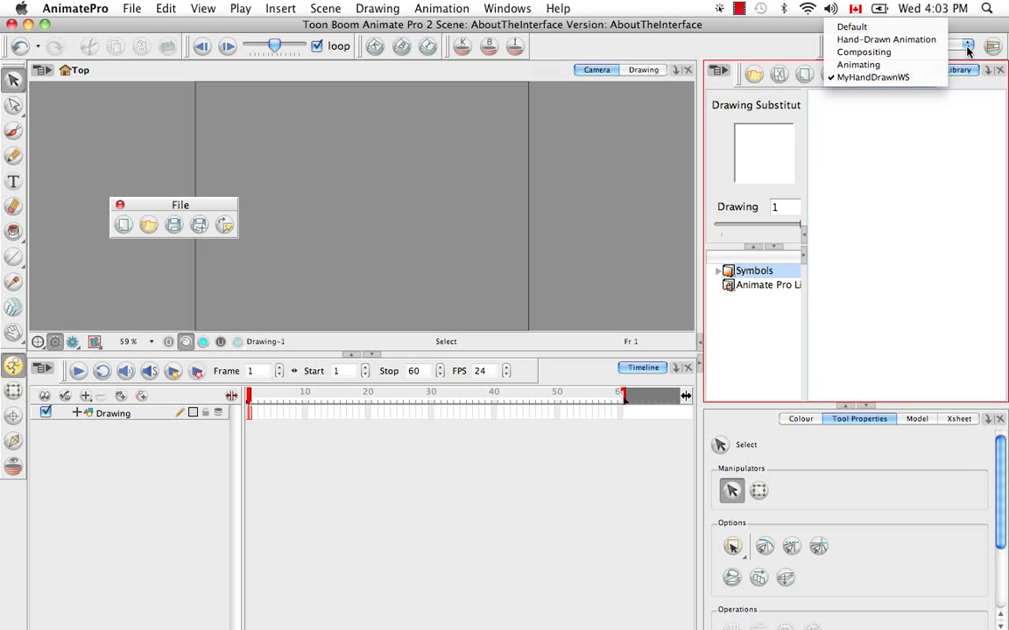
click(966, 48)
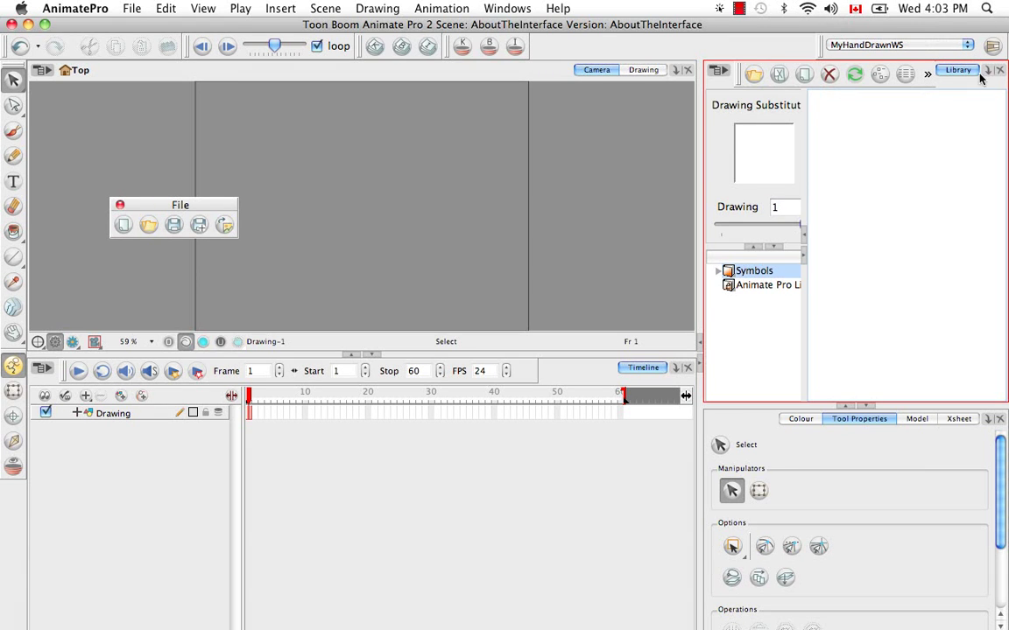
click(507, 7)
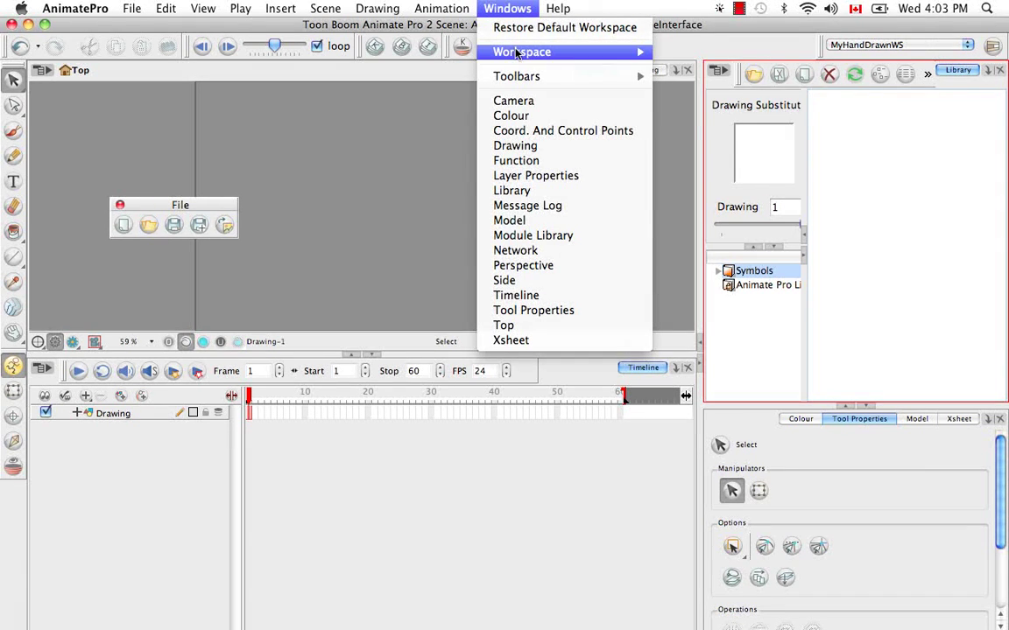
mouse_move(584, 58)
mouse_move(764, 109)
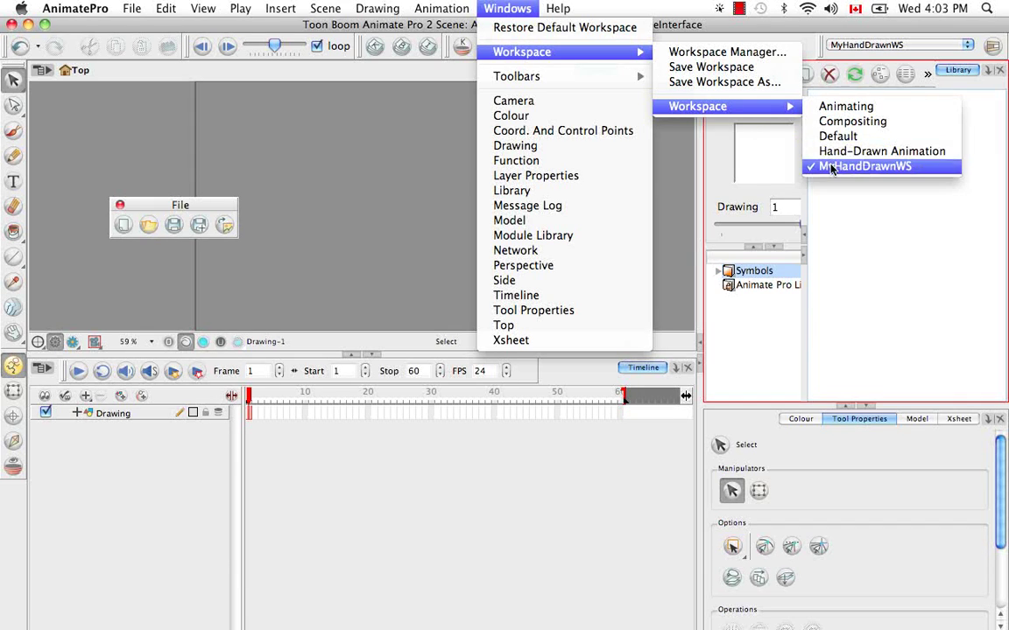
click(672, 153)
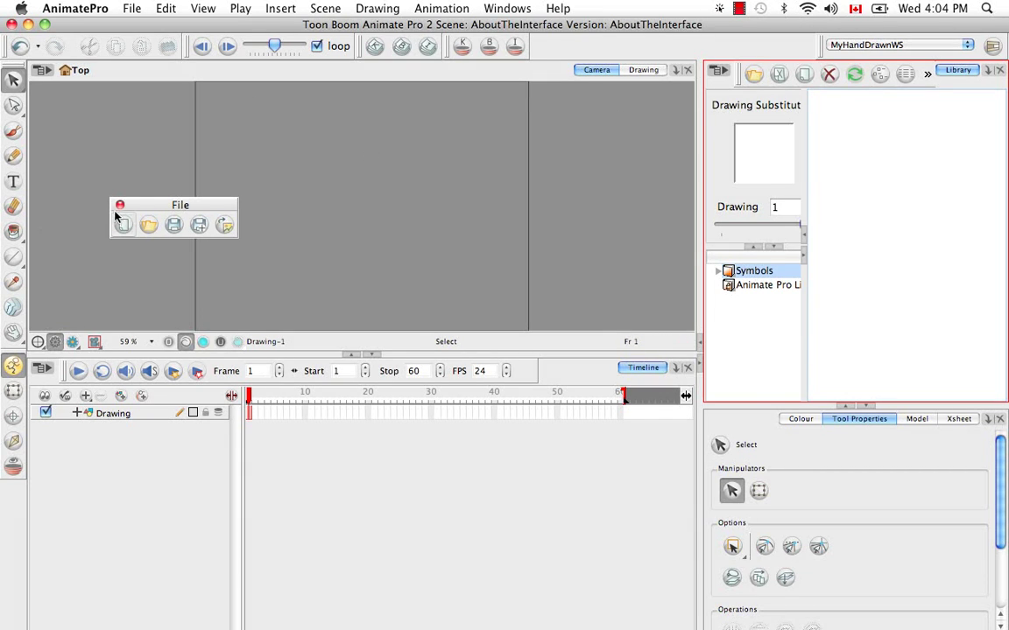
Dock the floating File toolbar before the Edit toolbar in the main toolbar row and save the current workspace
drag(118, 204, 13, 48)
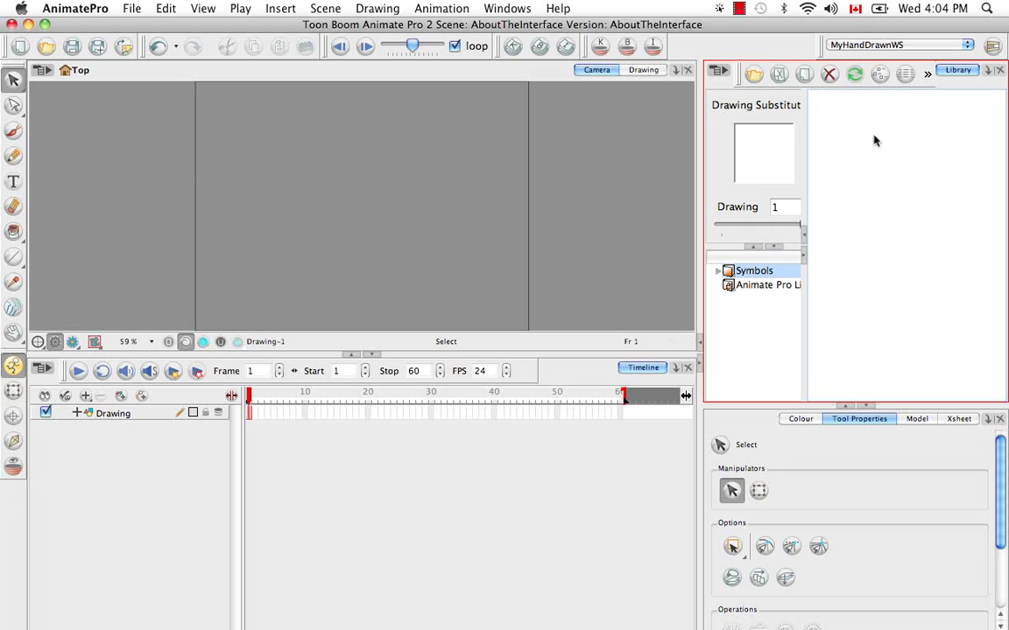
click(508, 8)
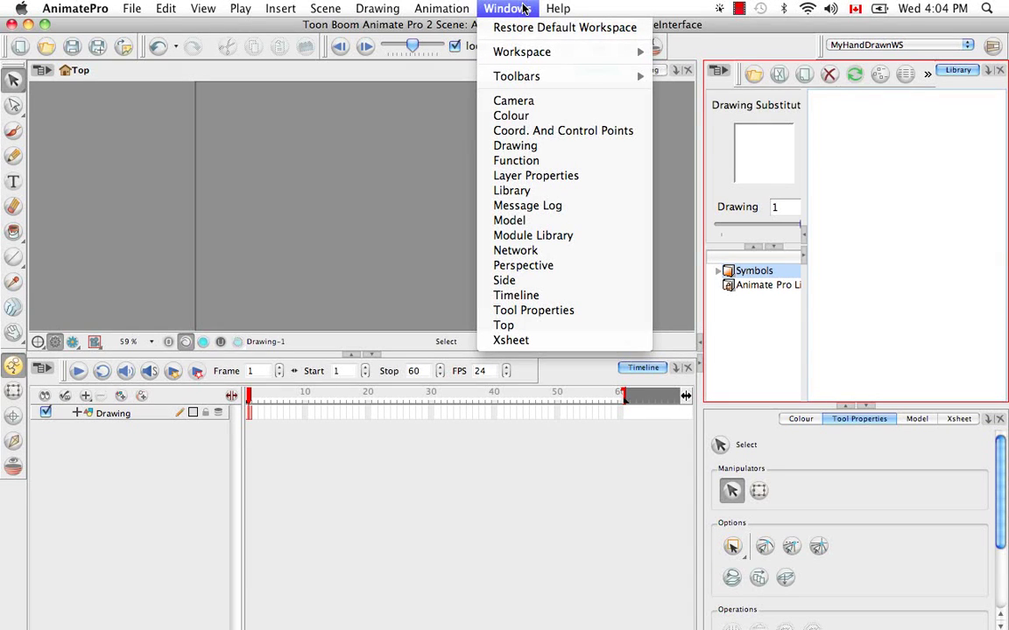
mouse_move(545, 54)
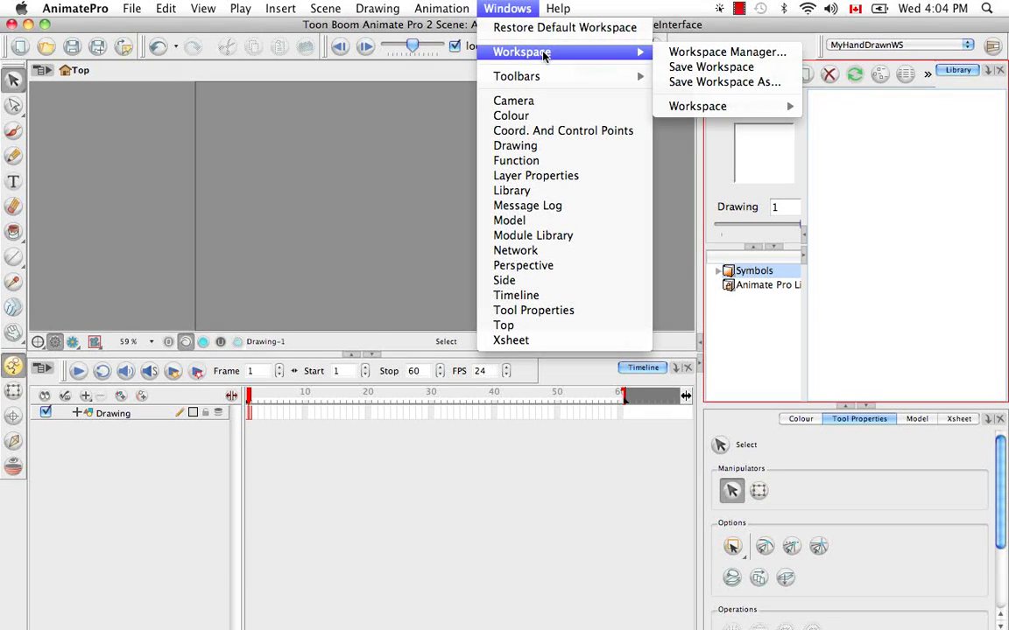
click(681, 69)
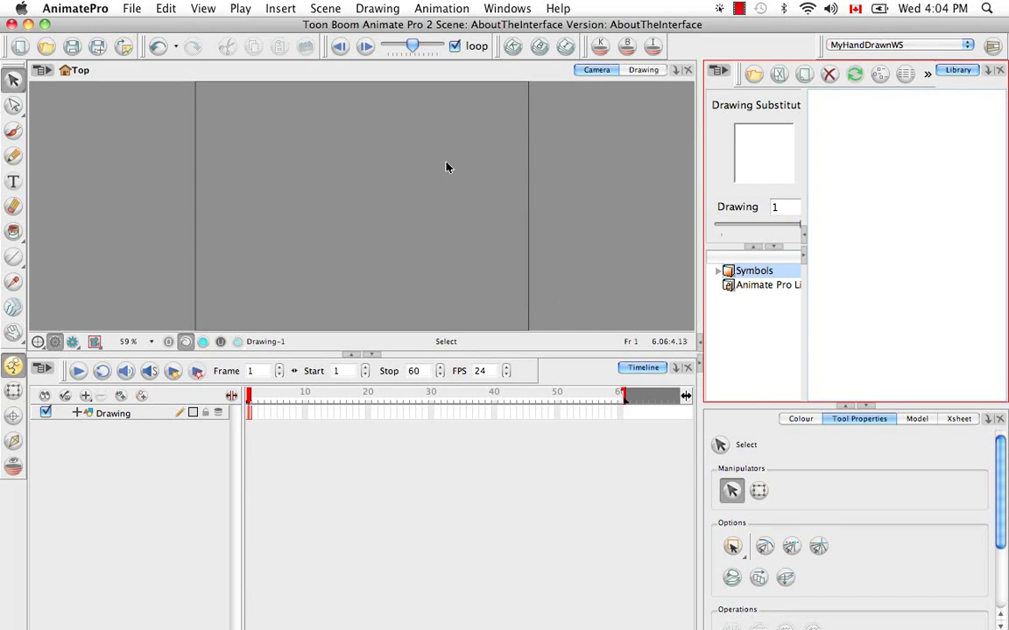
Load the Hand-Drawn Animation workspace and switch from it to the Default workspace
click(968, 46)
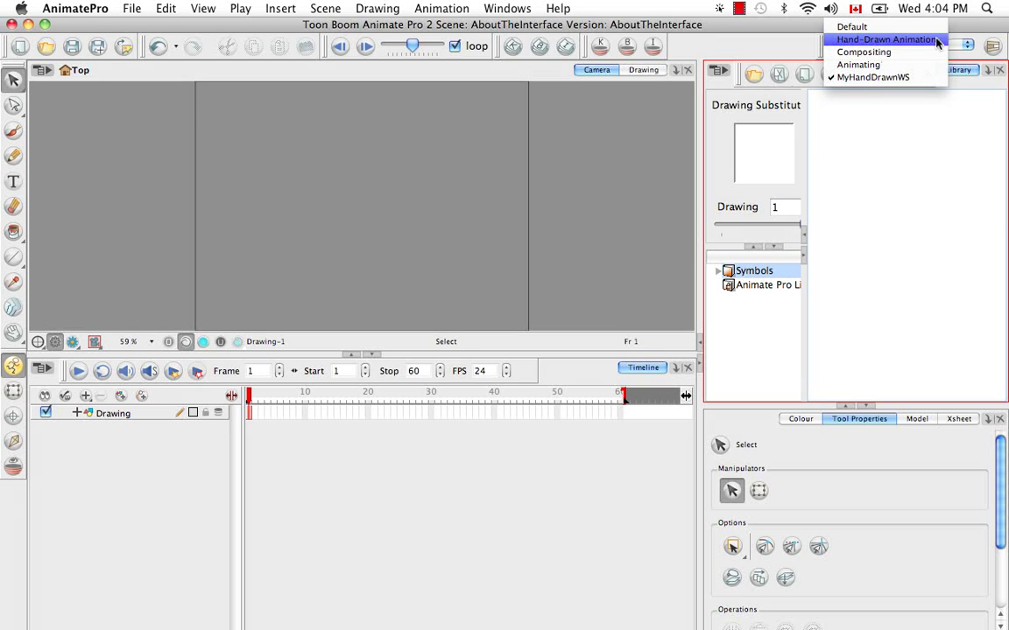
click(935, 41)
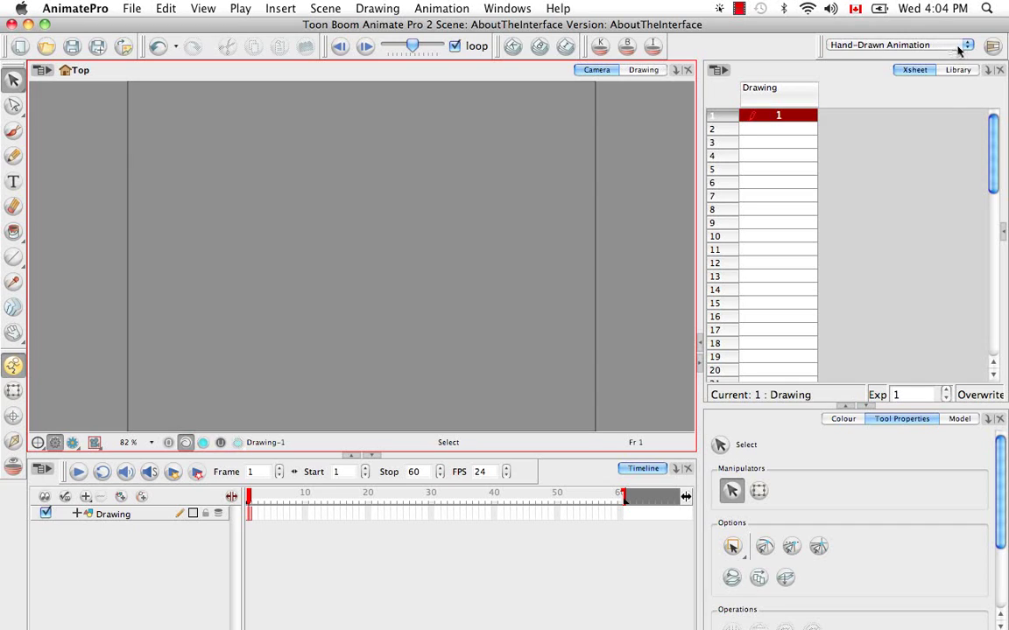
click(955, 46)
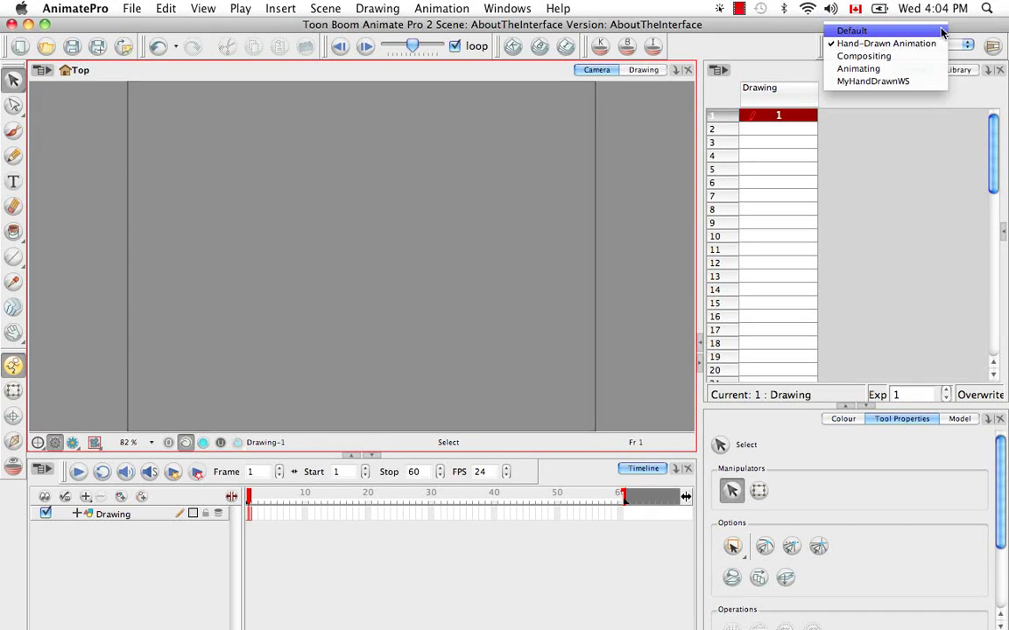
click(942, 32)
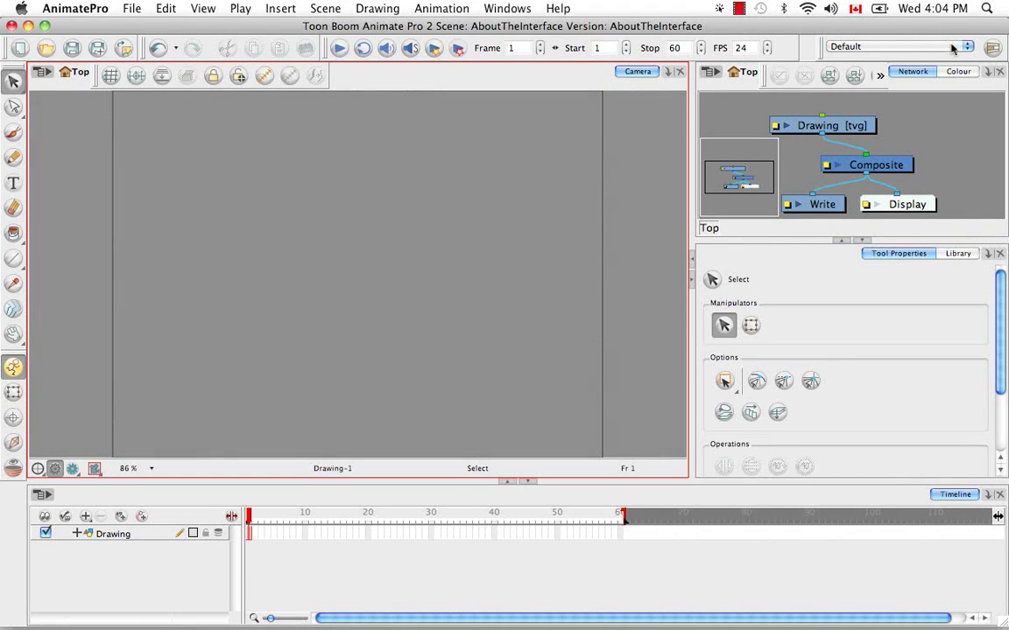
click(867, 46)
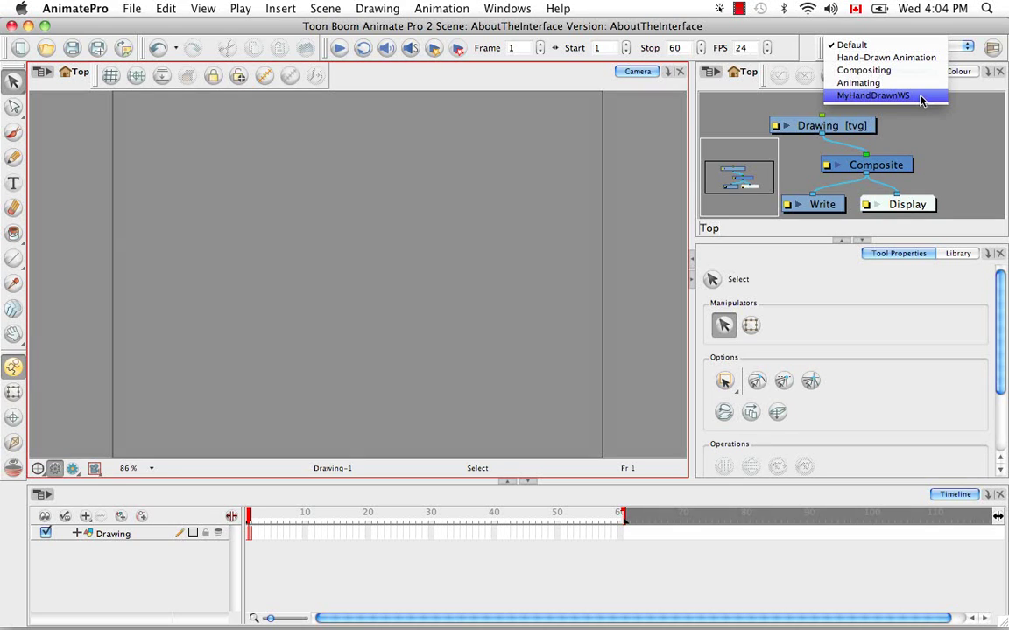
key(Escape)
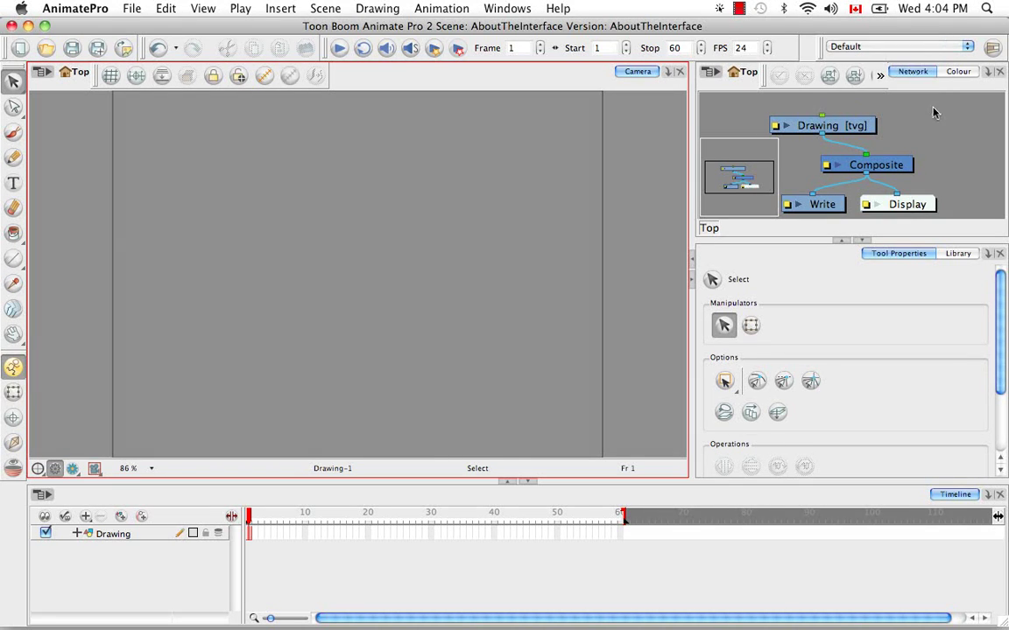
Delete the MyHandDrawnWS workspace in the Workspace Manager and accept the change
click(508, 9)
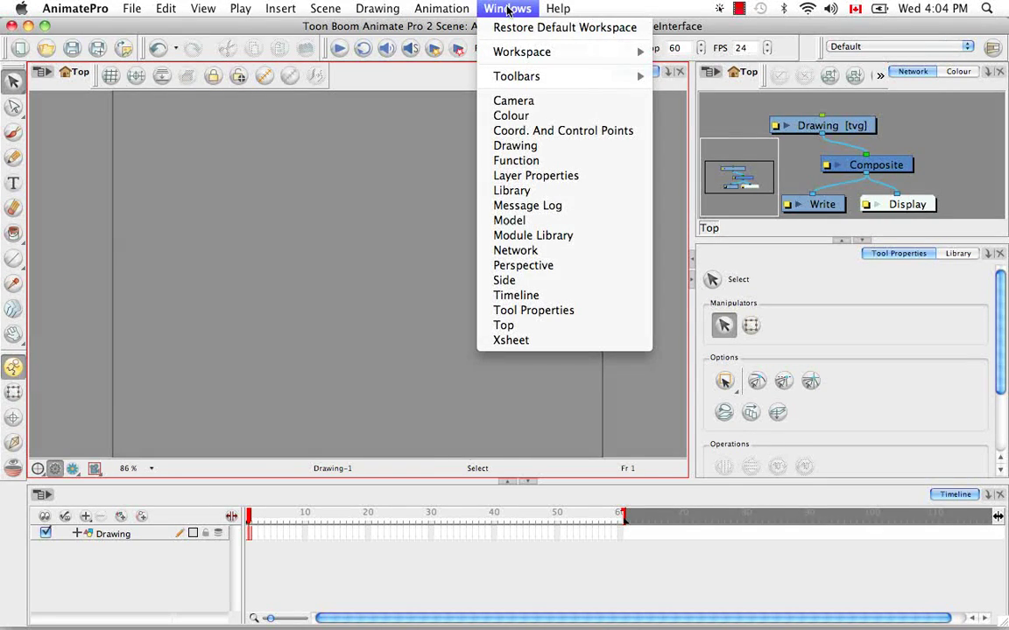
mouse_move(481, 51)
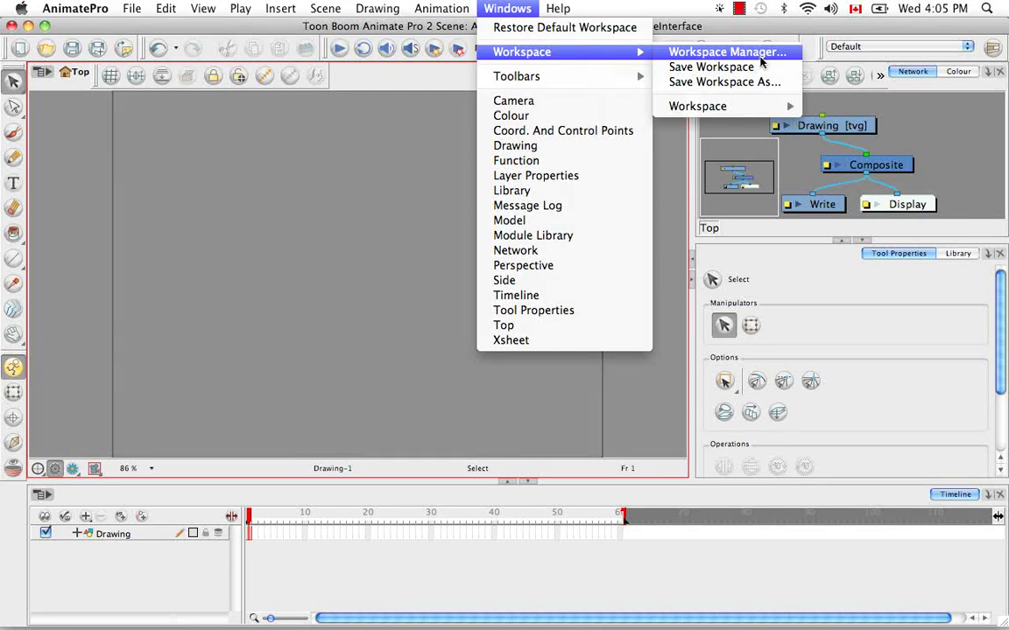
click(995, 53)
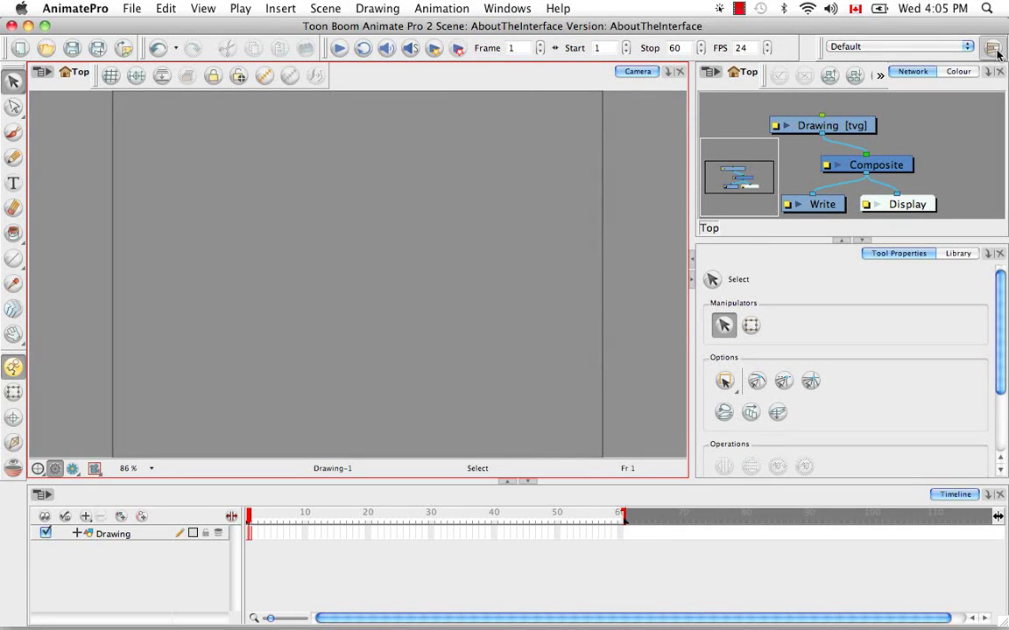
click(996, 53)
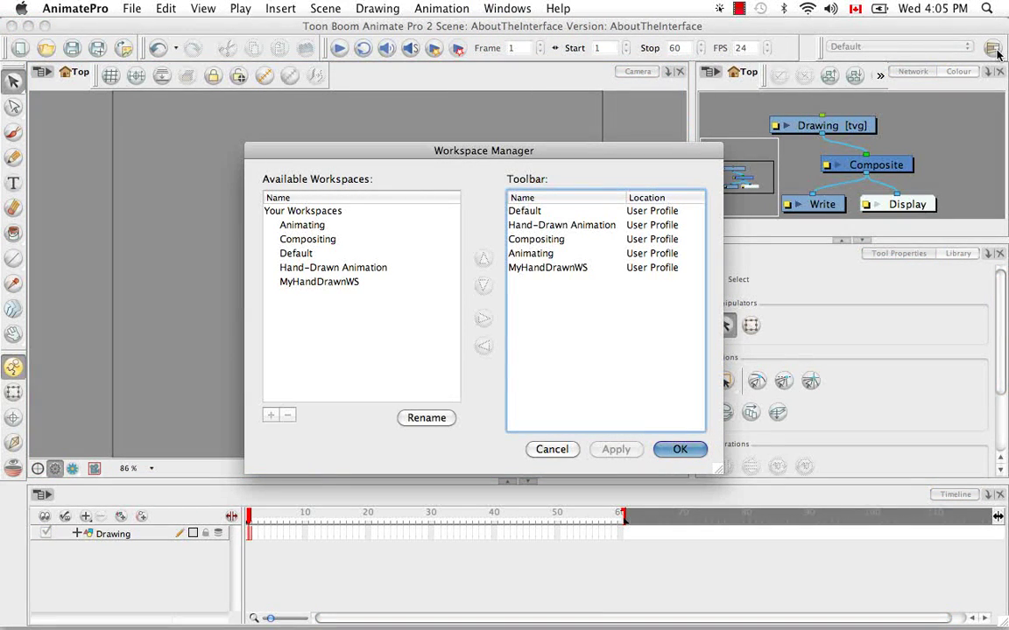
click(297, 284)
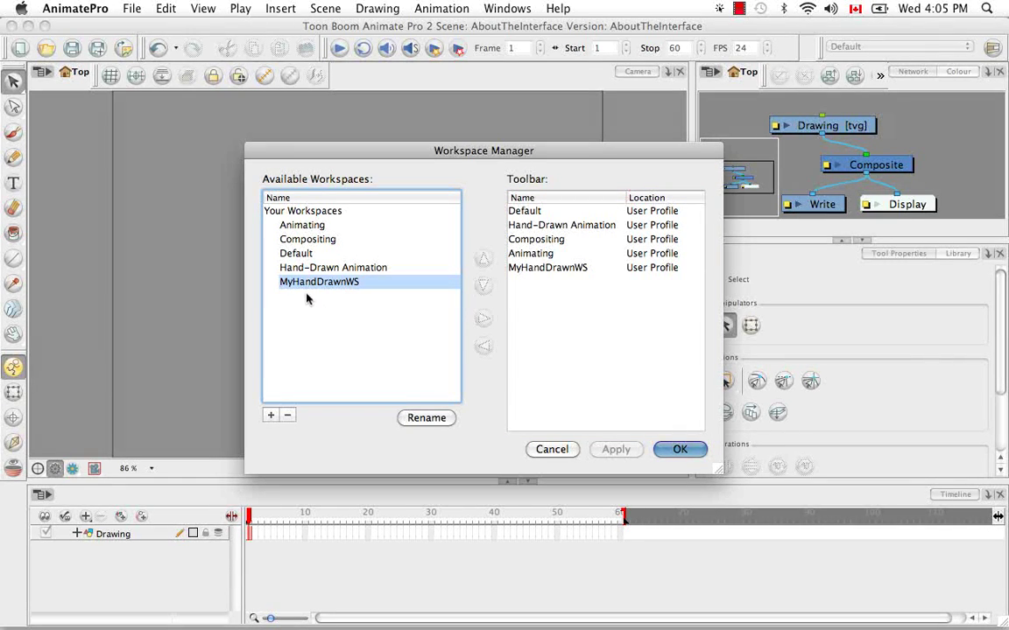
click(288, 416)
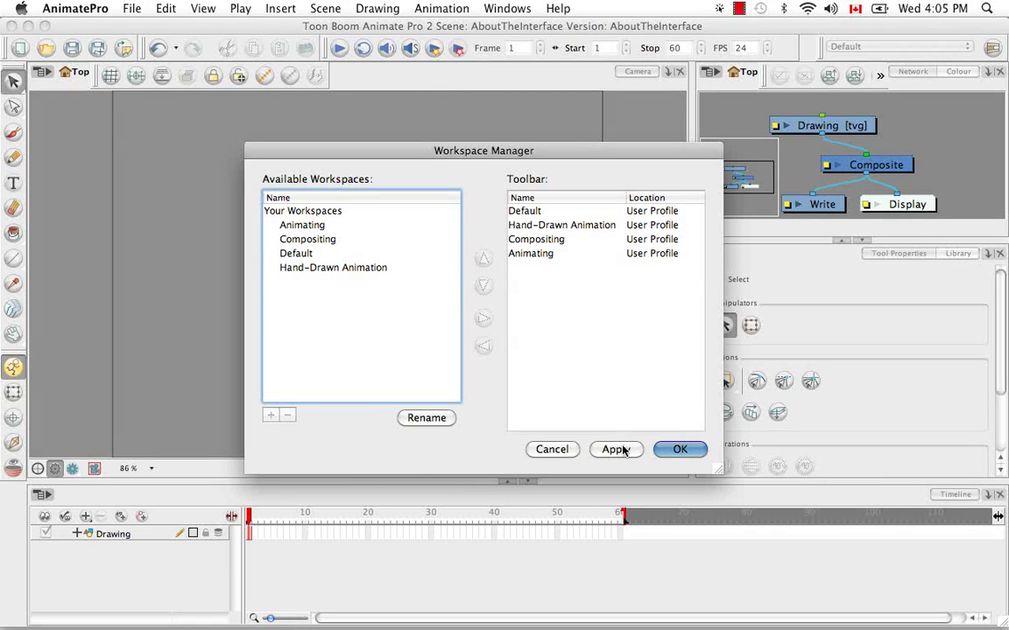
click(665, 451)
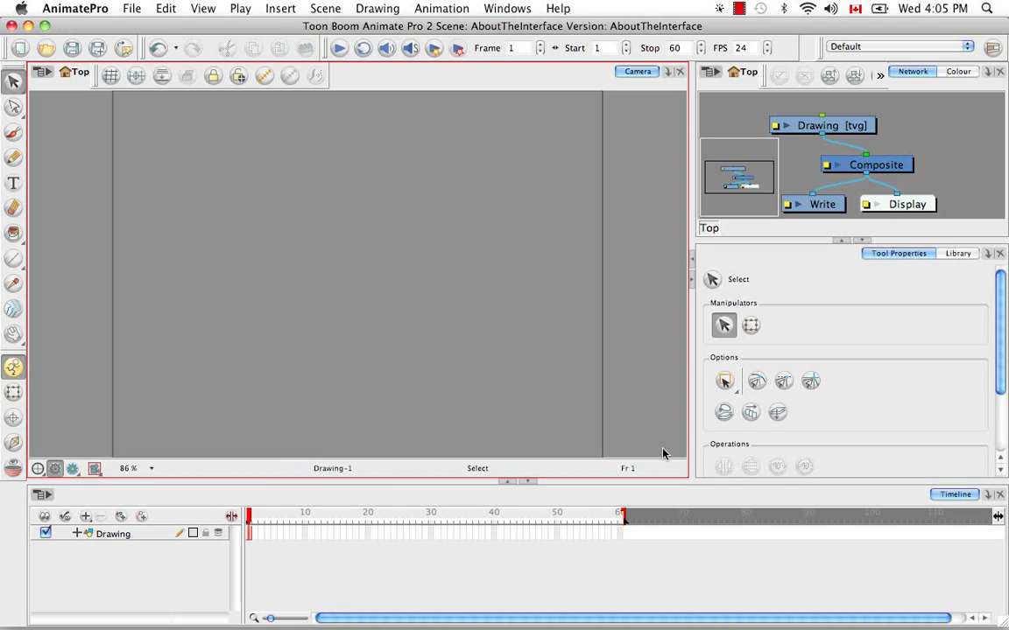
Review the workspace lists after the deletion, keeping the Default workspace loaded
click(966, 48)
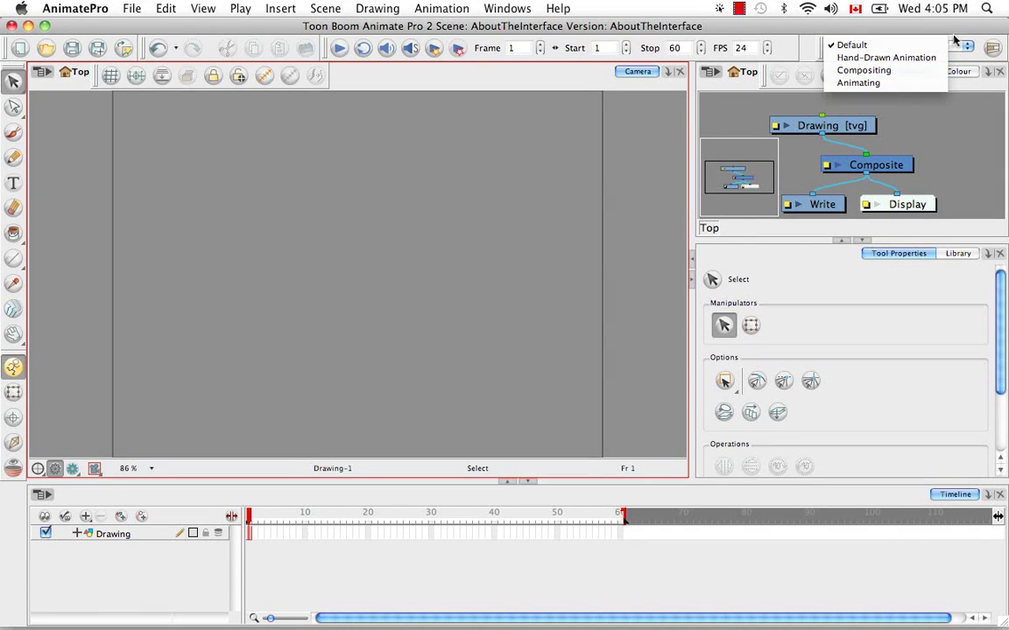
click(854, 44)
click(523, 10)
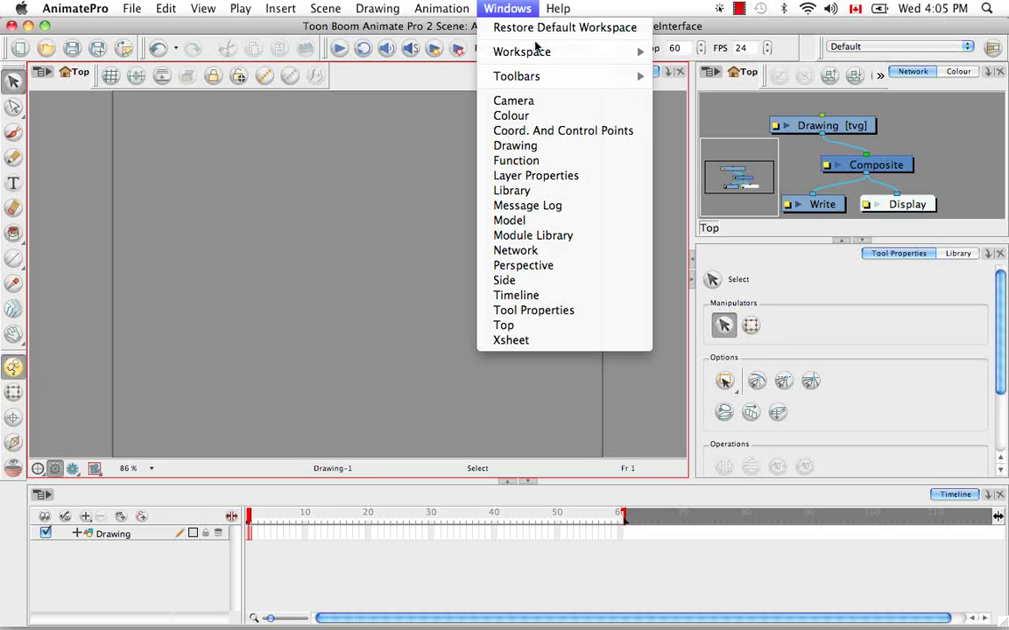
mouse_move(547, 52)
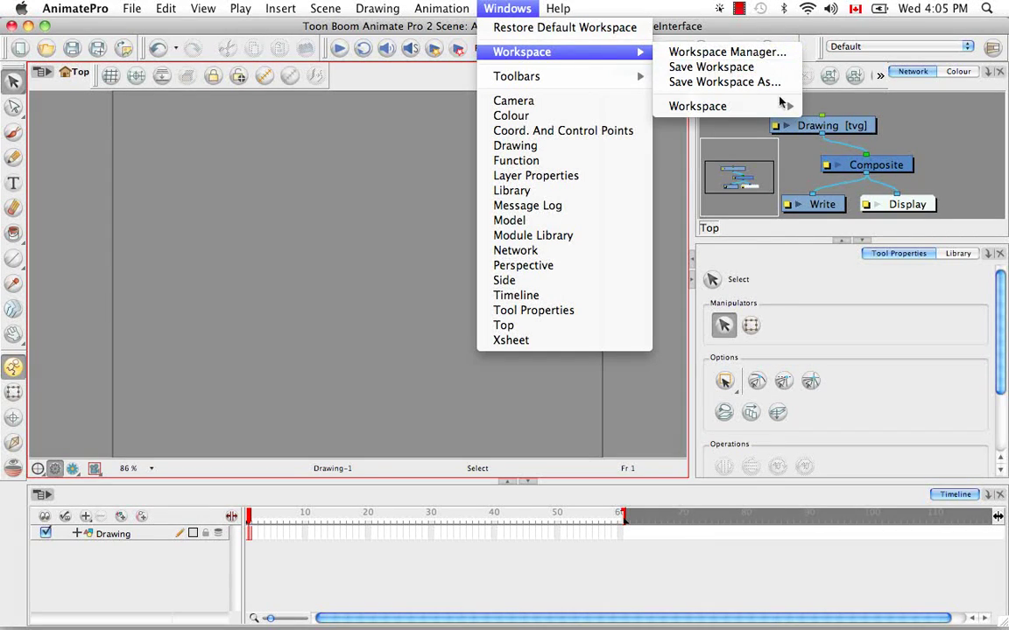
mouse_move(790, 107)
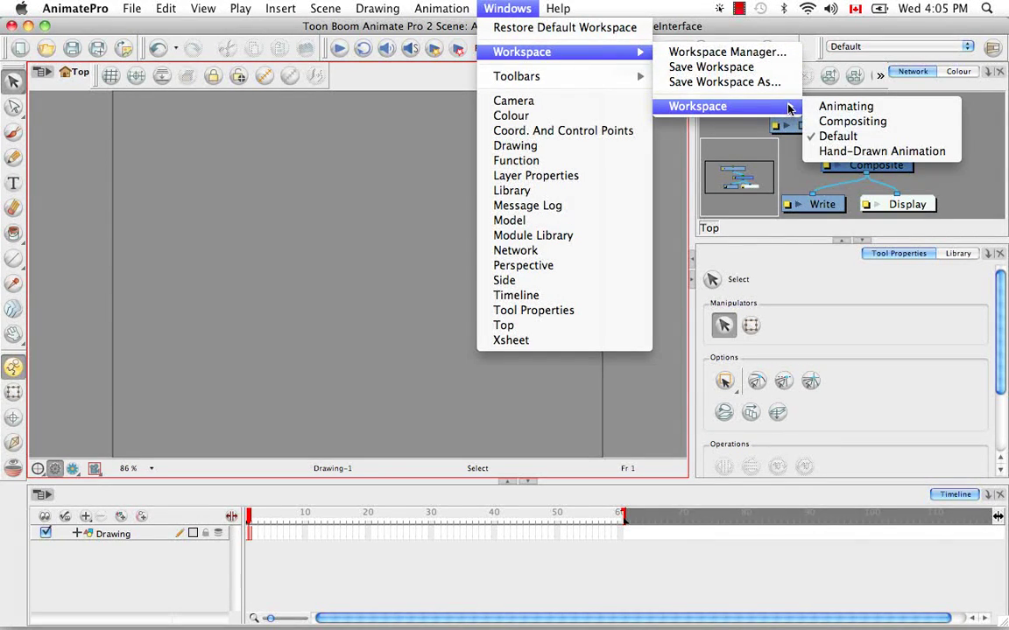
click(661, 210)
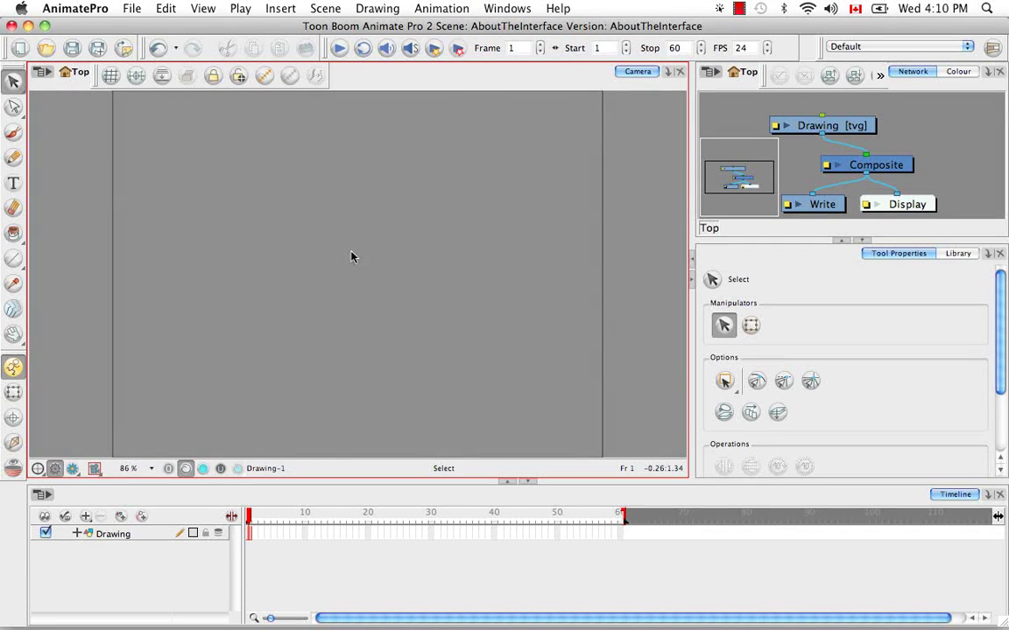